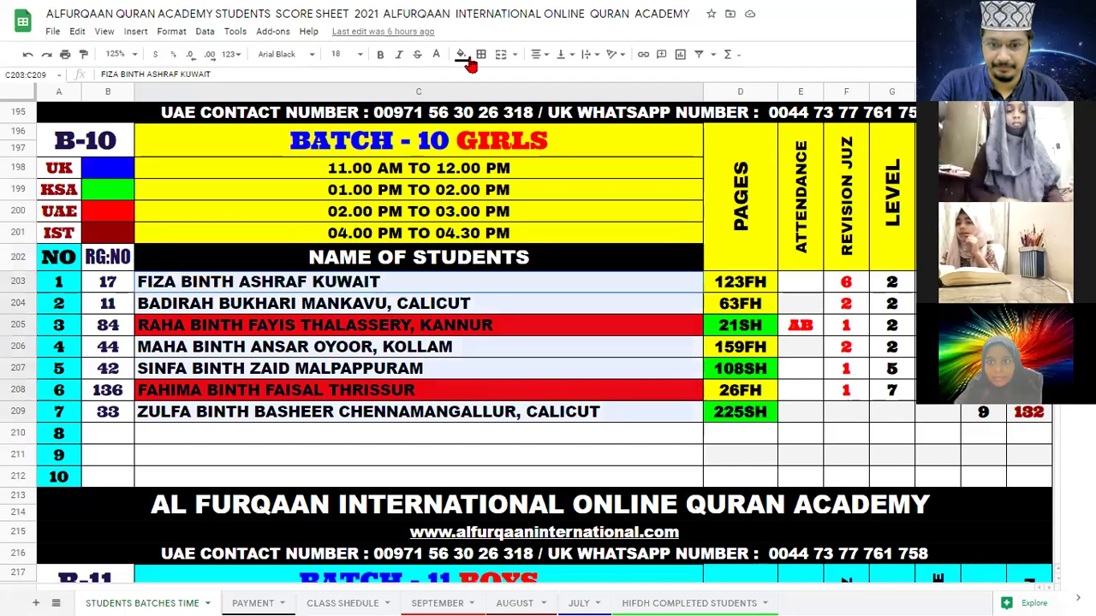
Step: Fill the Batch 10 name cells C203:C209 with red and copy the AB attendance mark from E205 into E204 and E206:E209
click(462, 54)
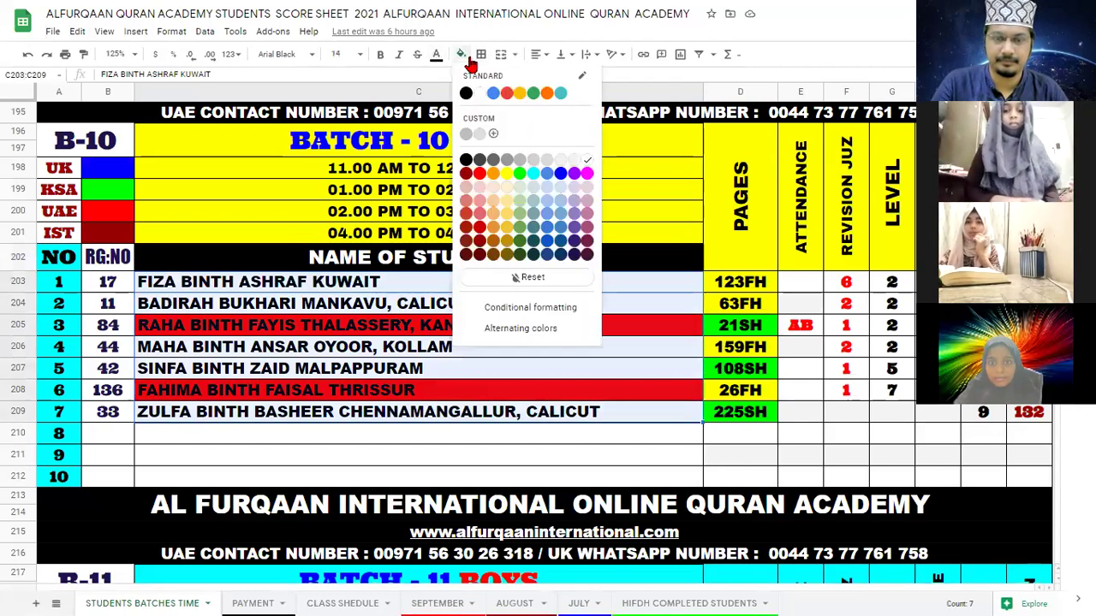
click(487, 174)
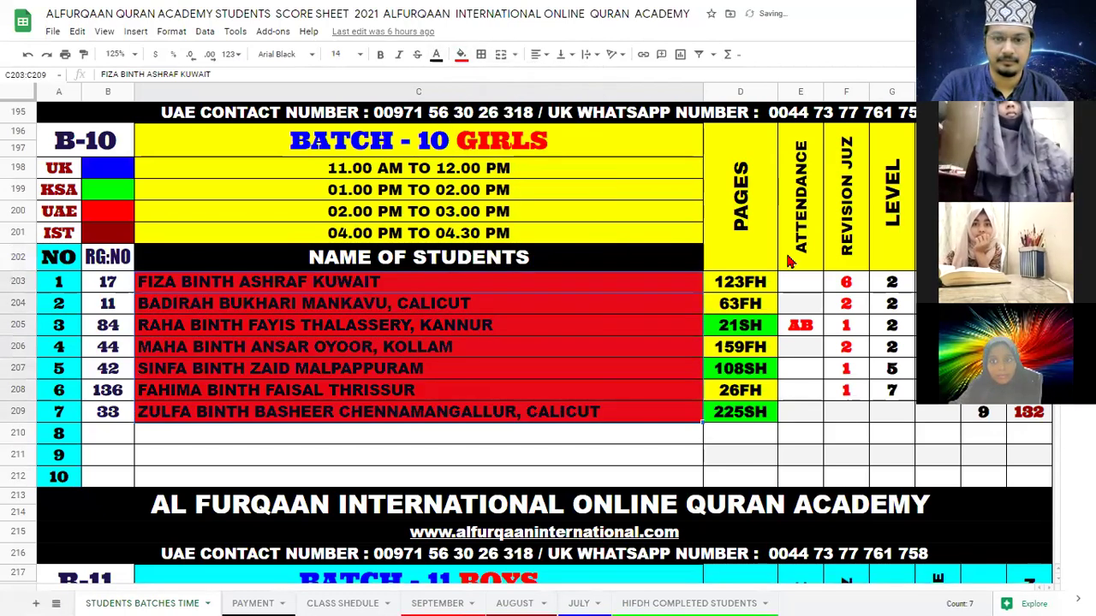
click(814, 329)
drag(824, 333, 812, 412)
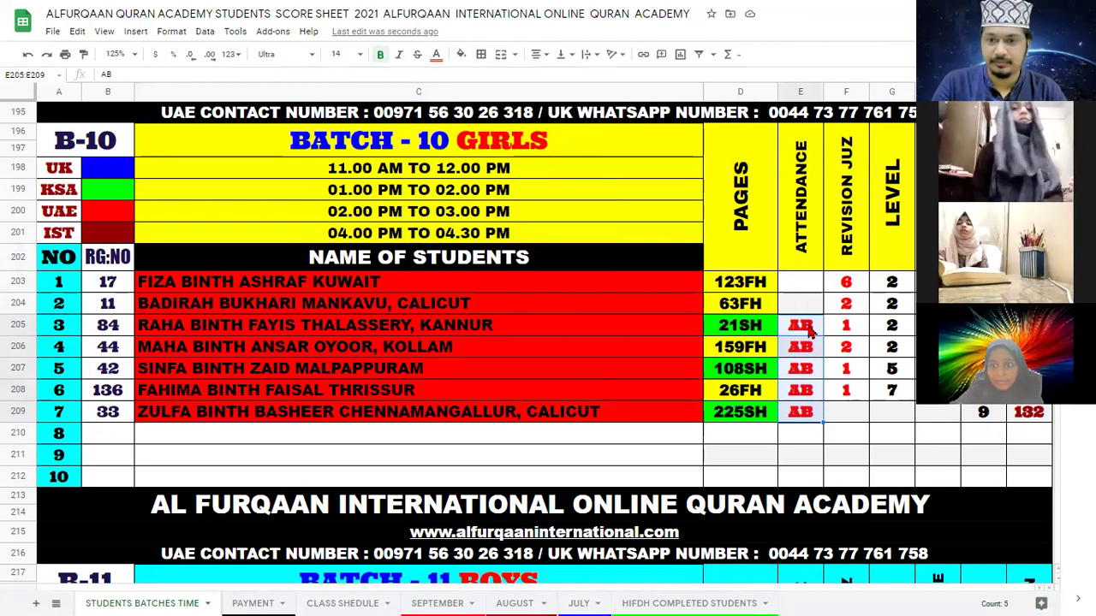
click(808, 329)
drag(822, 333, 822, 311)
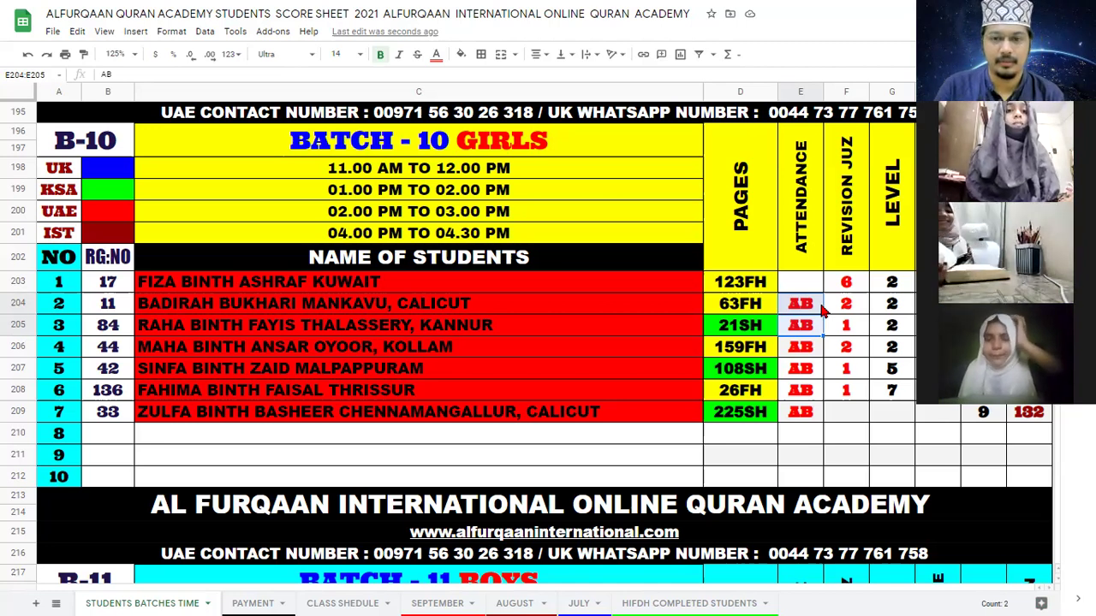
Step: Clear the attendance mark in E206 and change the fill of the name cell C206 to white
click(803, 334)
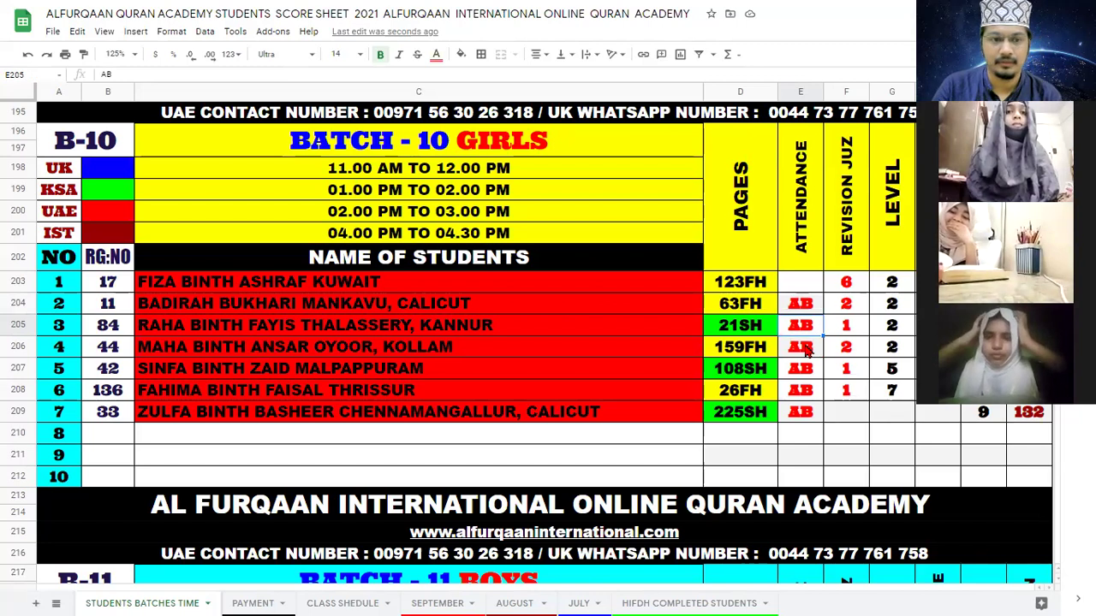
click(806, 350)
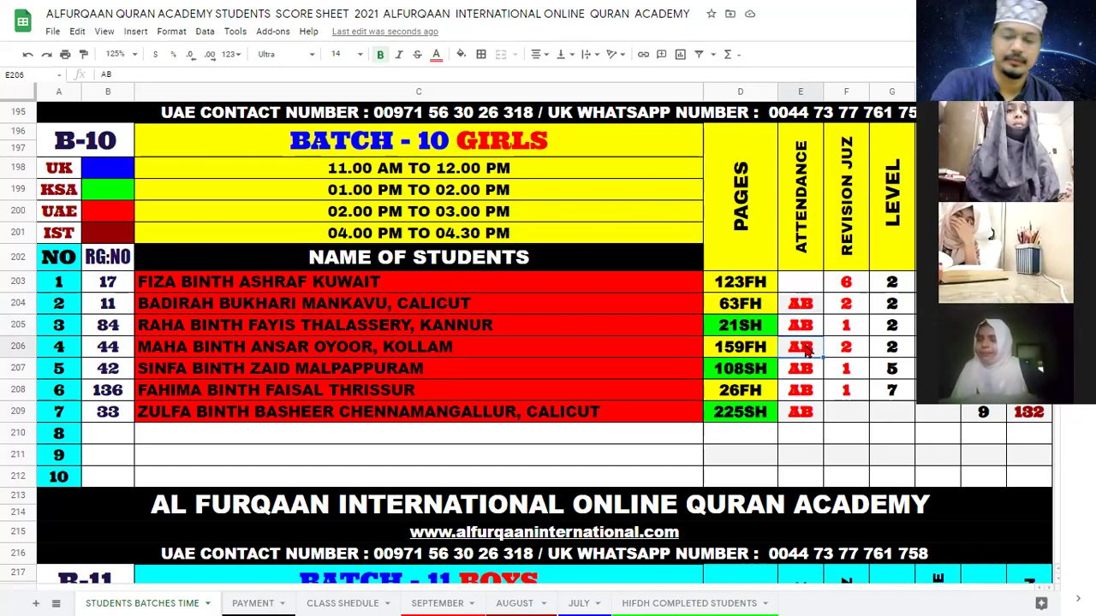
key(Delete)
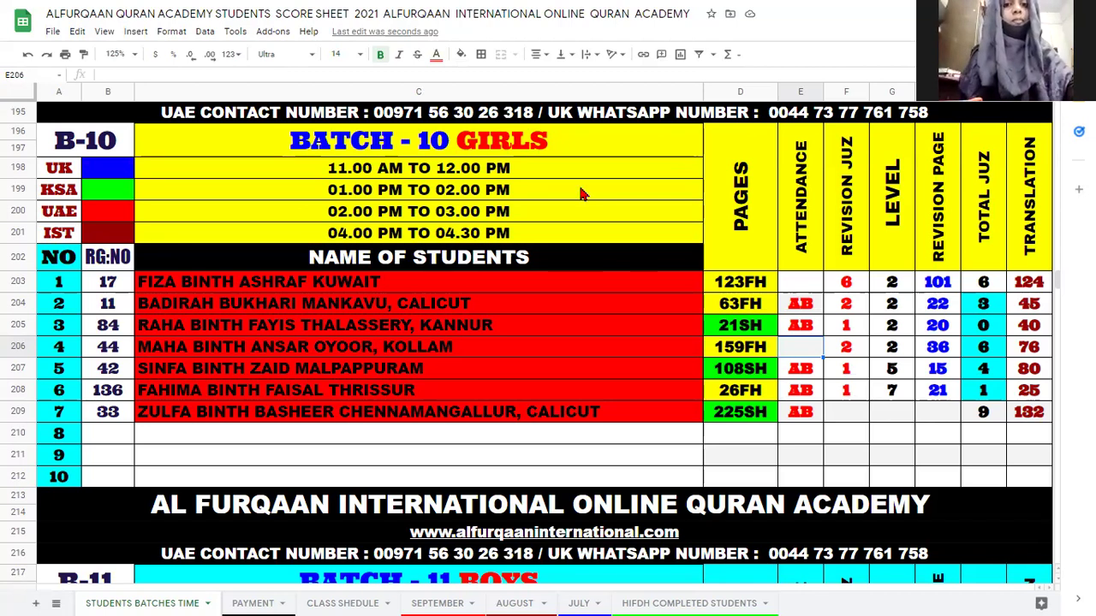
click(579, 349)
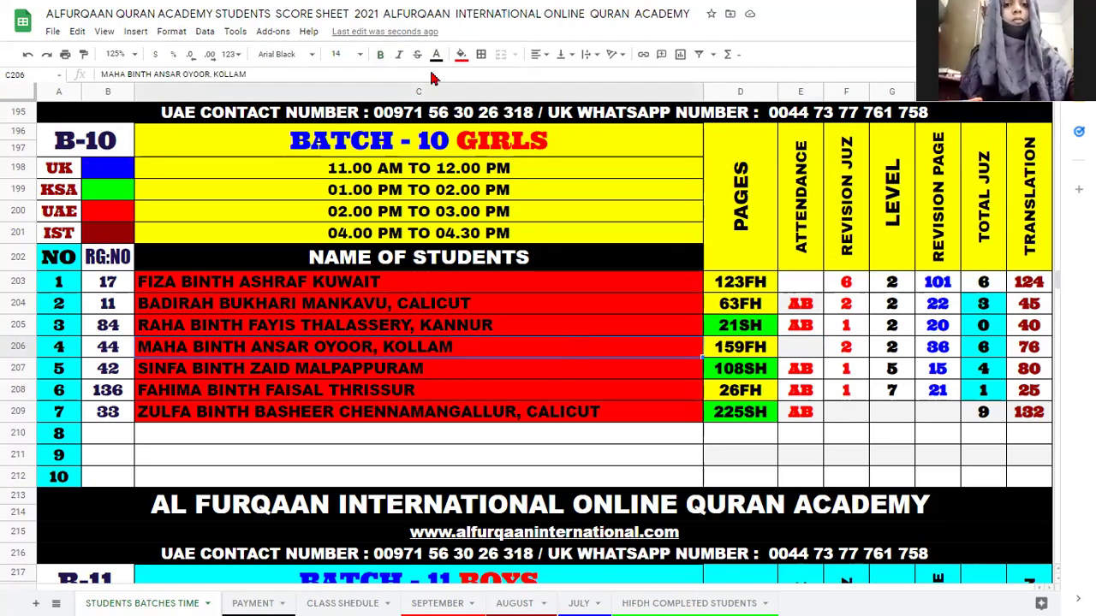
click(461, 54)
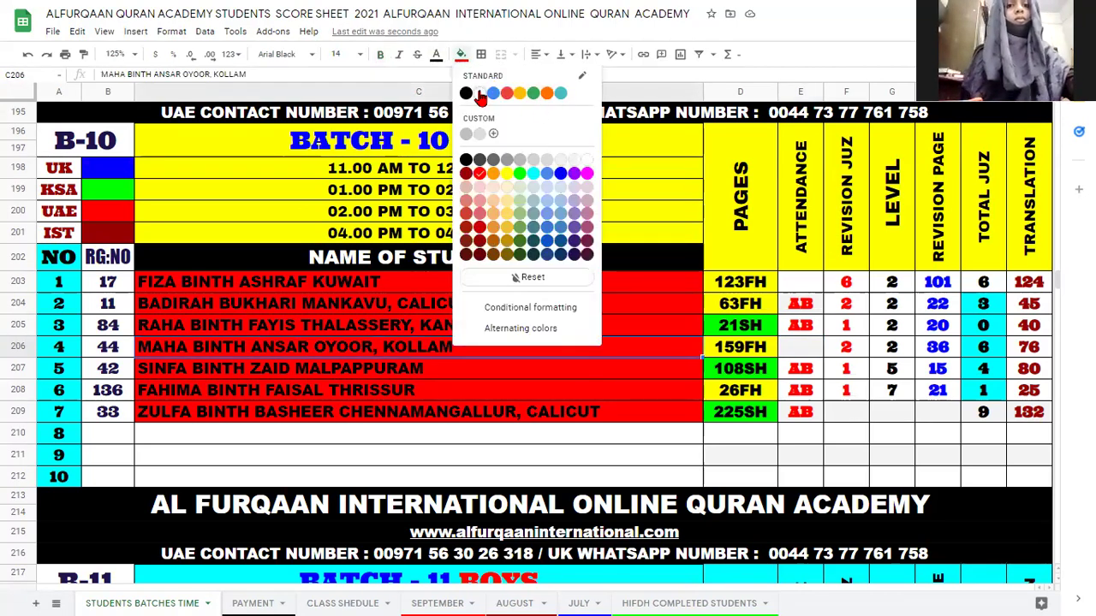
click(479, 92)
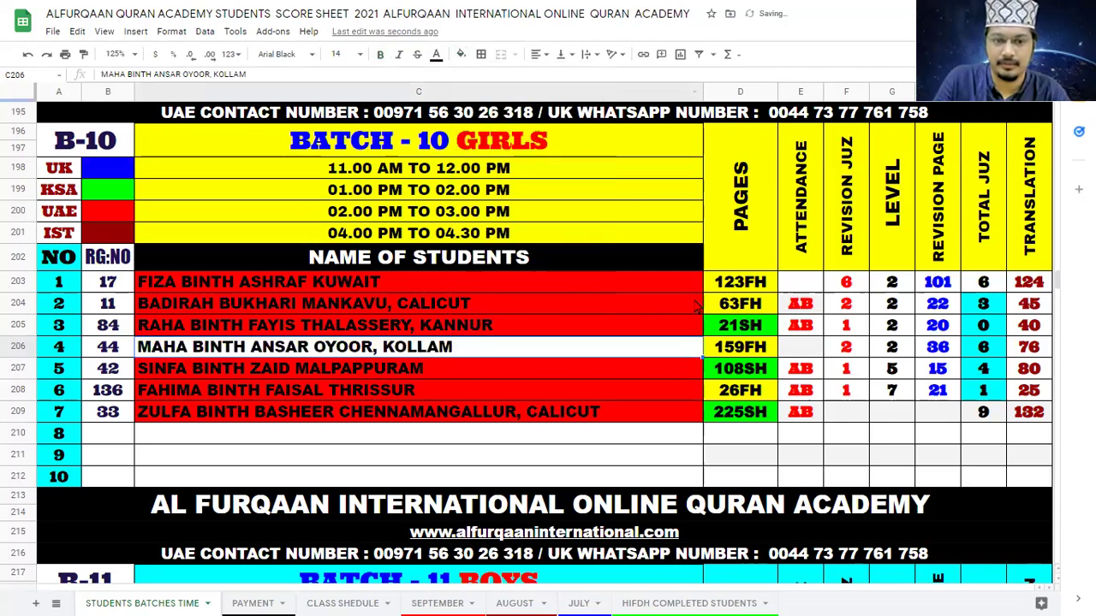
Step: Change the pages entry in D206 to 159SH and fill the cell with green
click(748, 351)
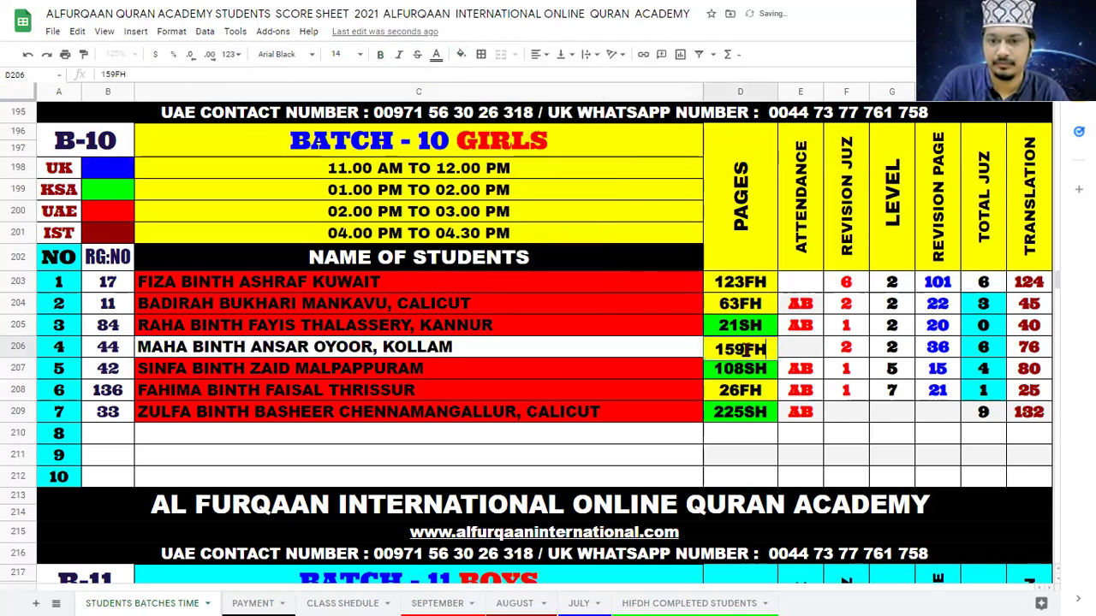
double_click(747, 349)
key(BackSpace)
text(S)
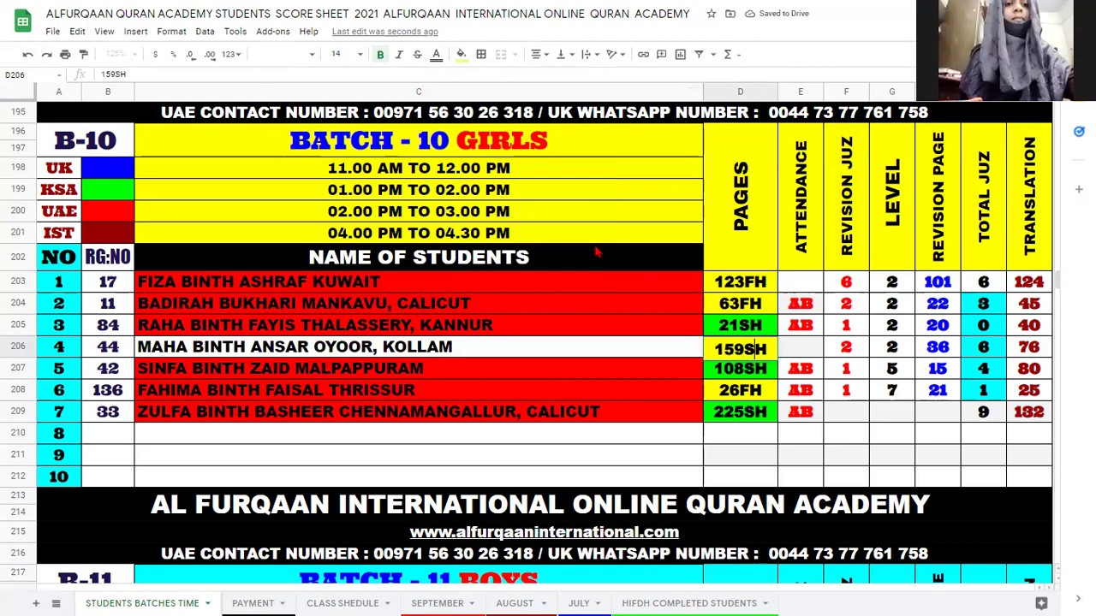
click(458, 58)
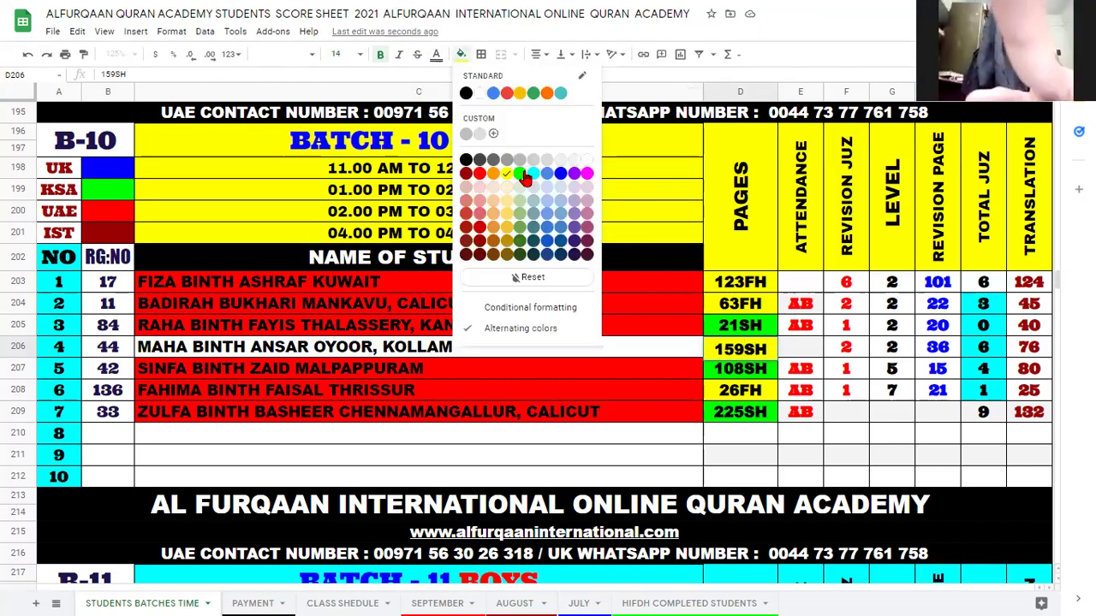
click(828, 363)
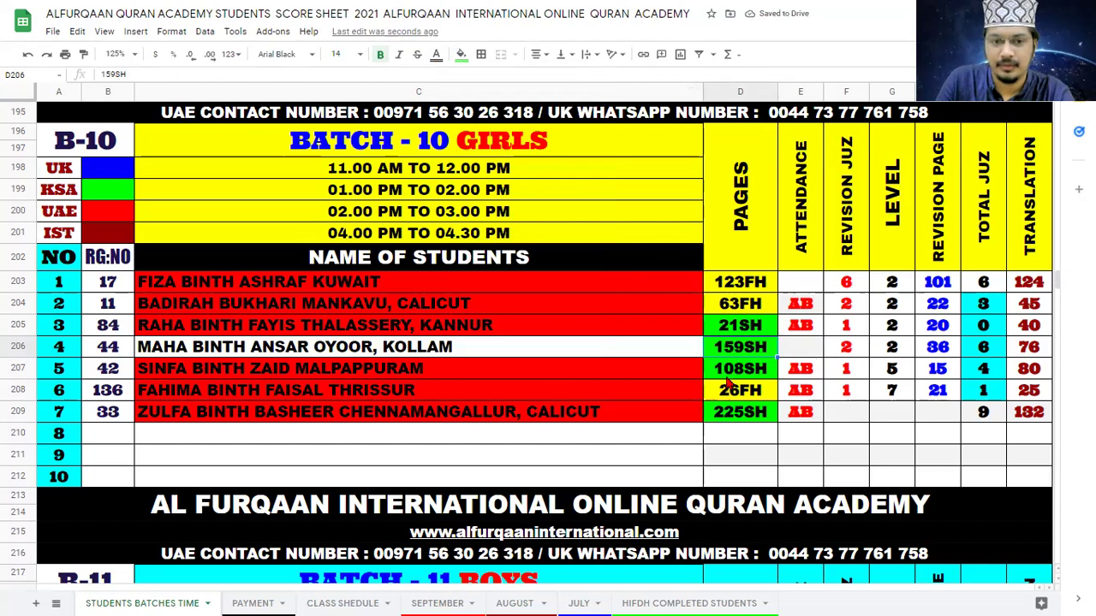
Step: Clear the AB attendance mark in E207
click(805, 371)
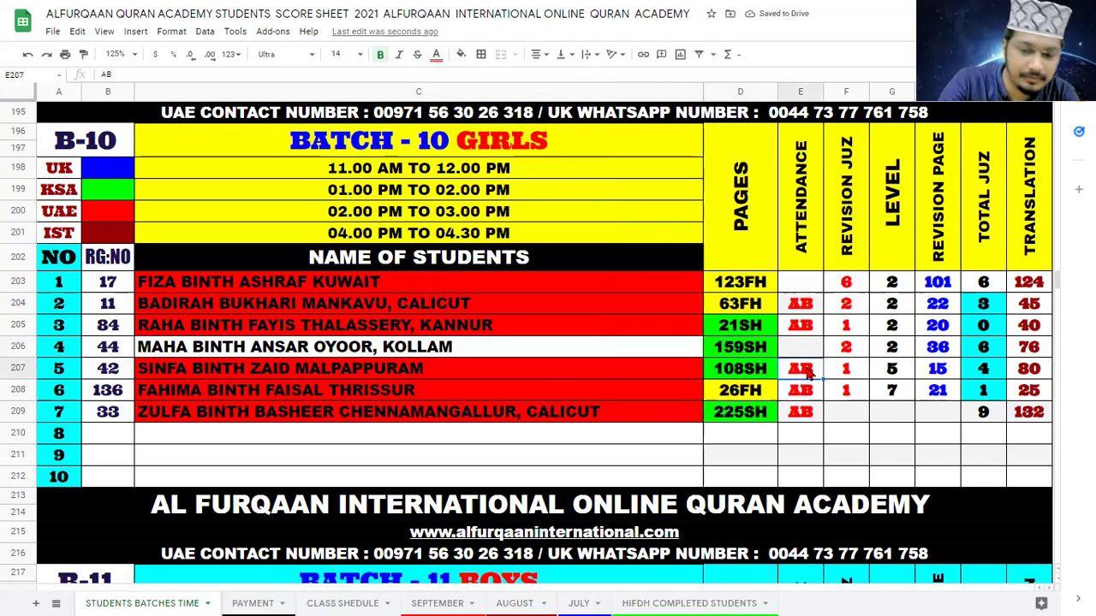
key(Delete)
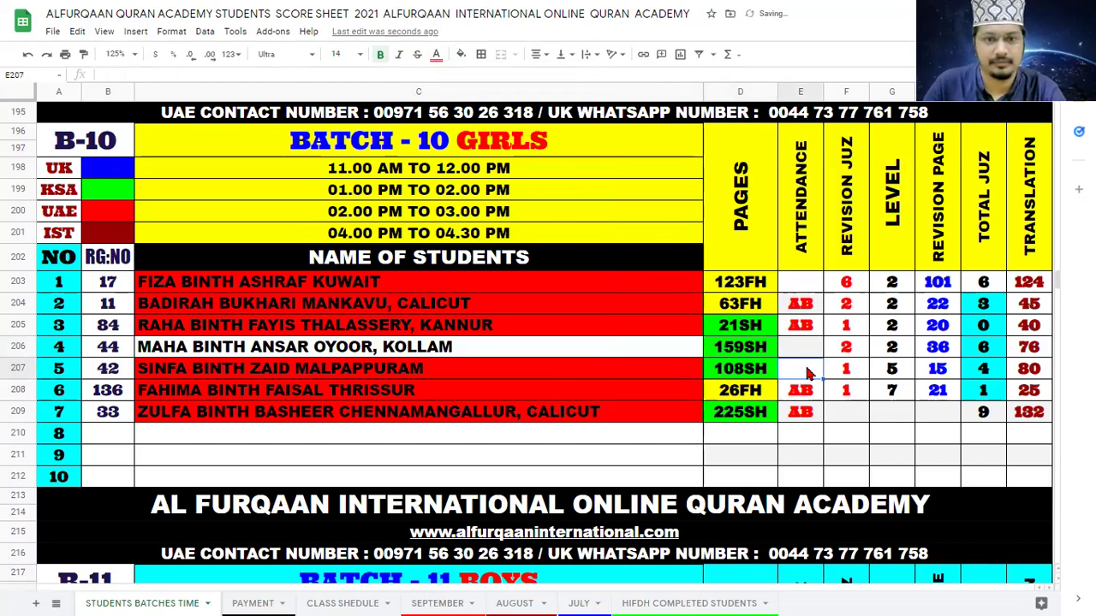
scroll(740, 370, up, 1)
scroll(741, 366, up, 1)
scroll(741, 367, down, 1)
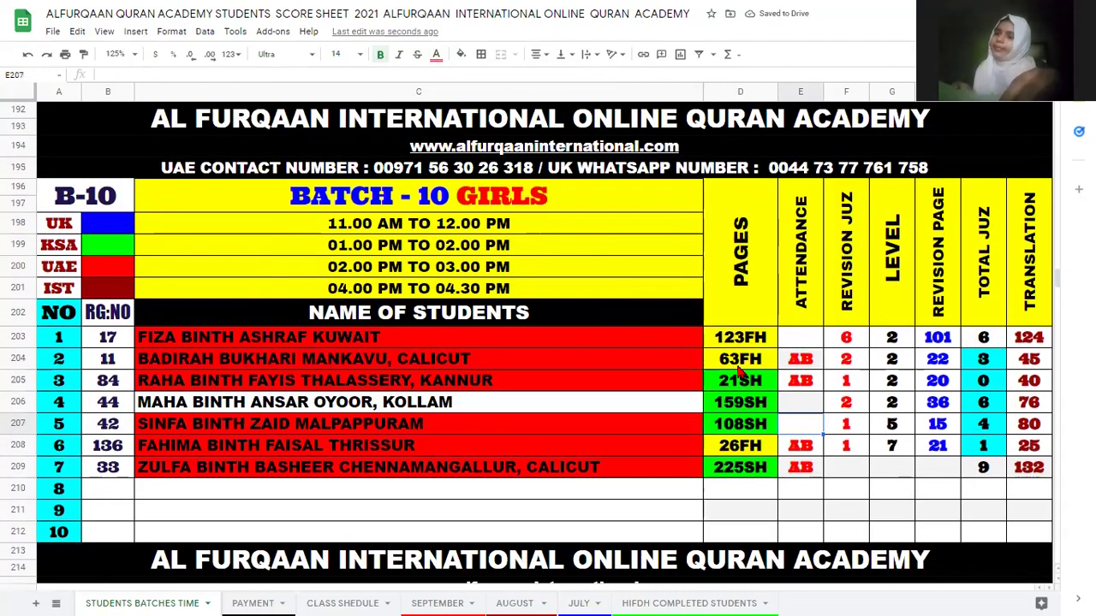
Step: Change the pages entry in D207 to 109FH and fill the cell with yellow
click(733, 432)
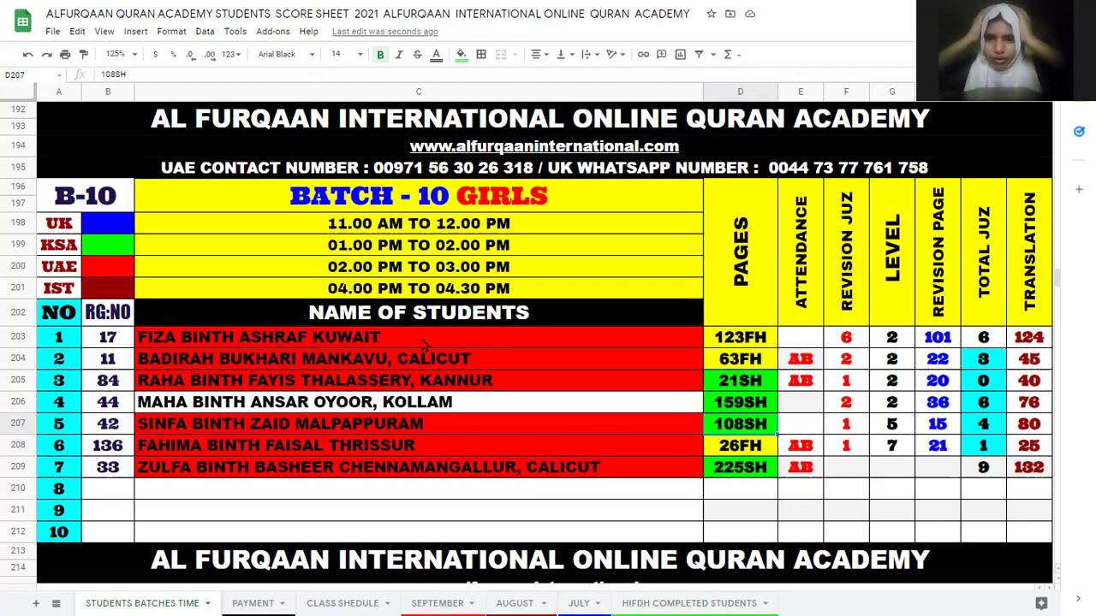
double_click(741, 419)
drag(753, 422, 735, 420)
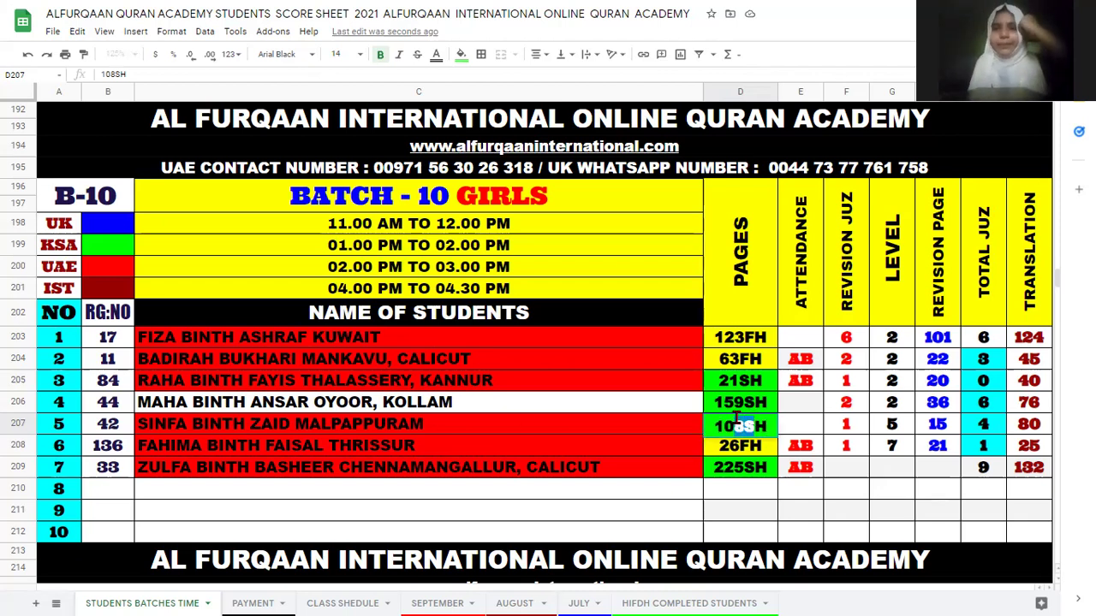
text(9)
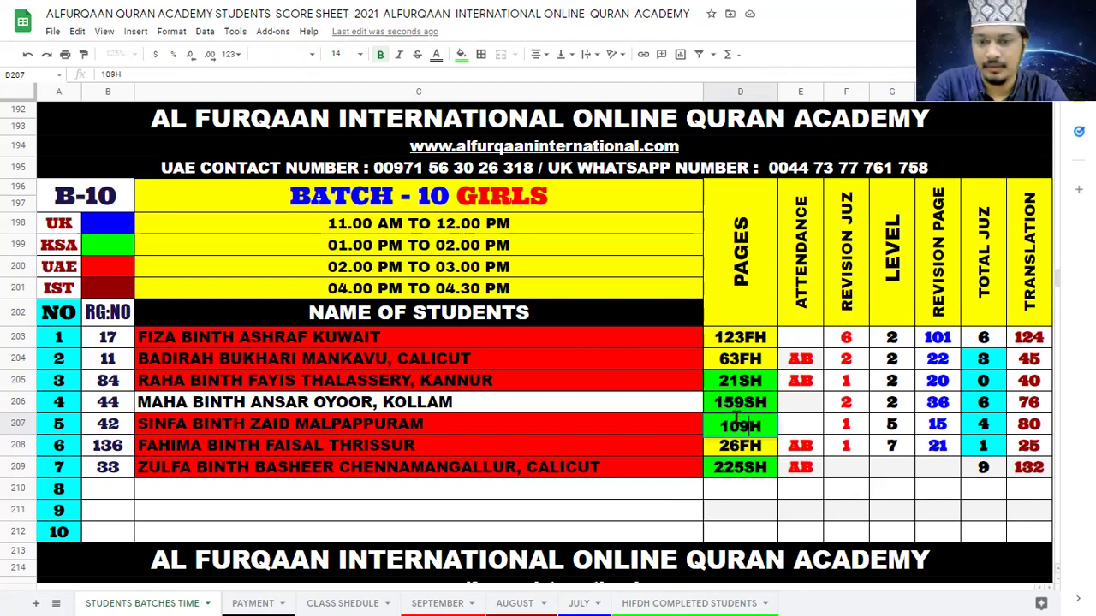
text(F)
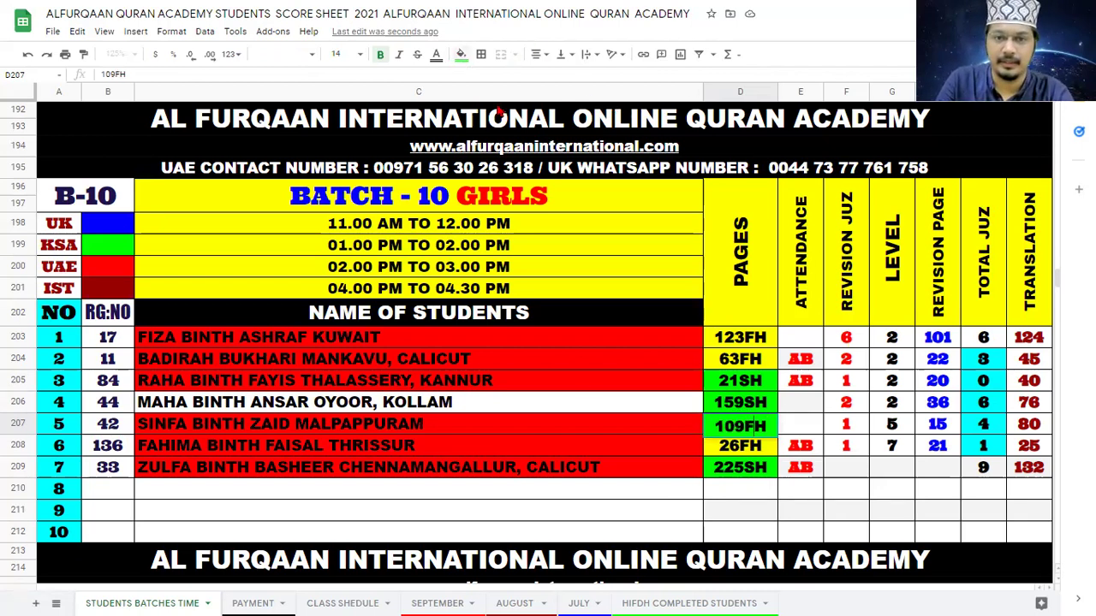
click(460, 55)
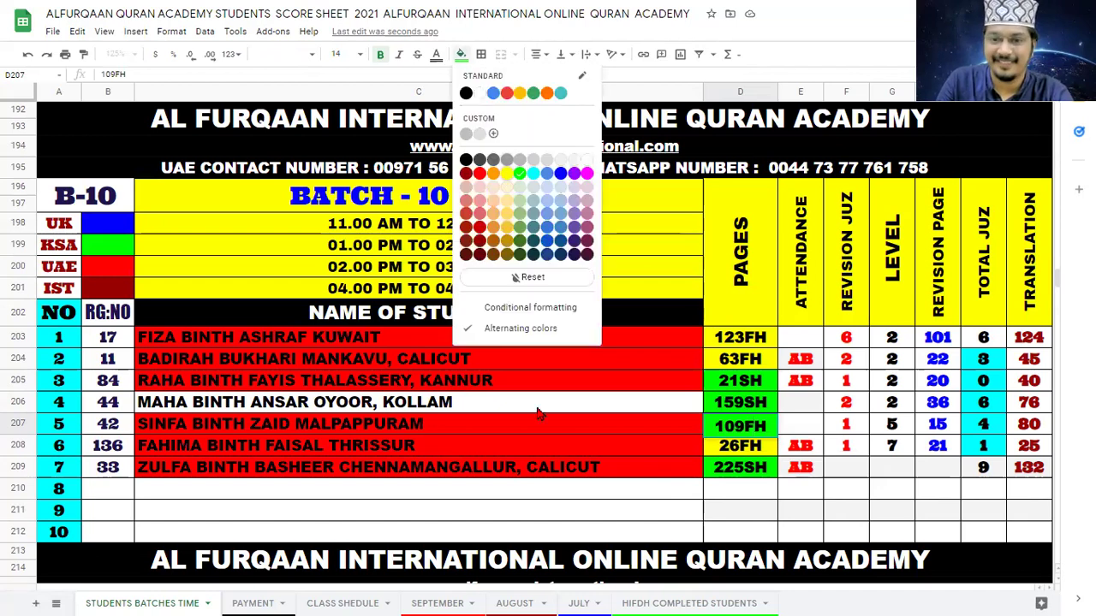
click(527, 436)
Step: Change the fill of the name cell C207 to white
click(522, 429)
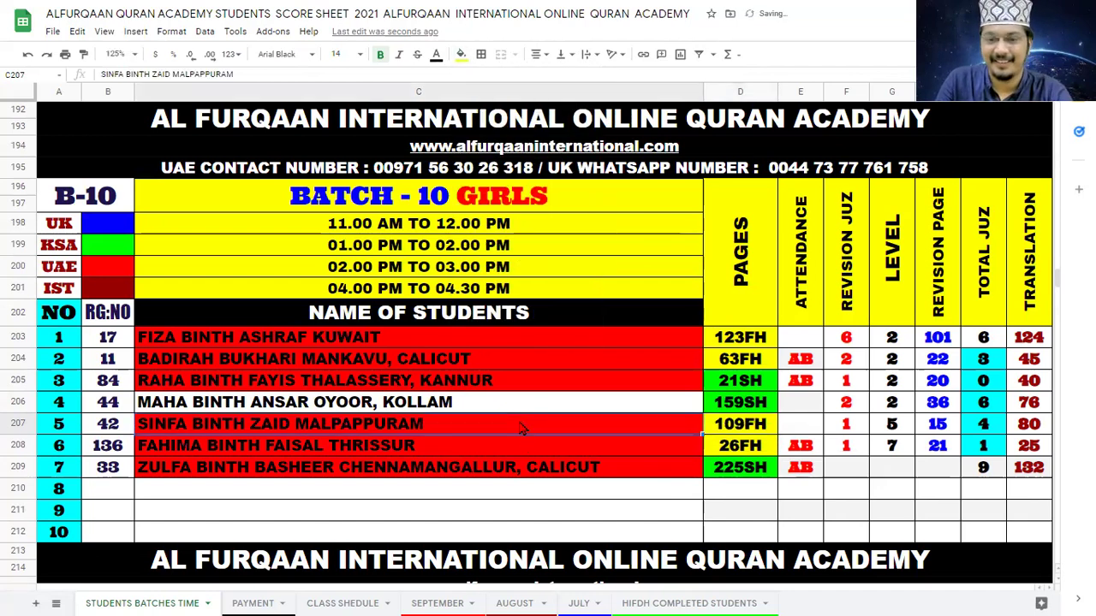
click(461, 55)
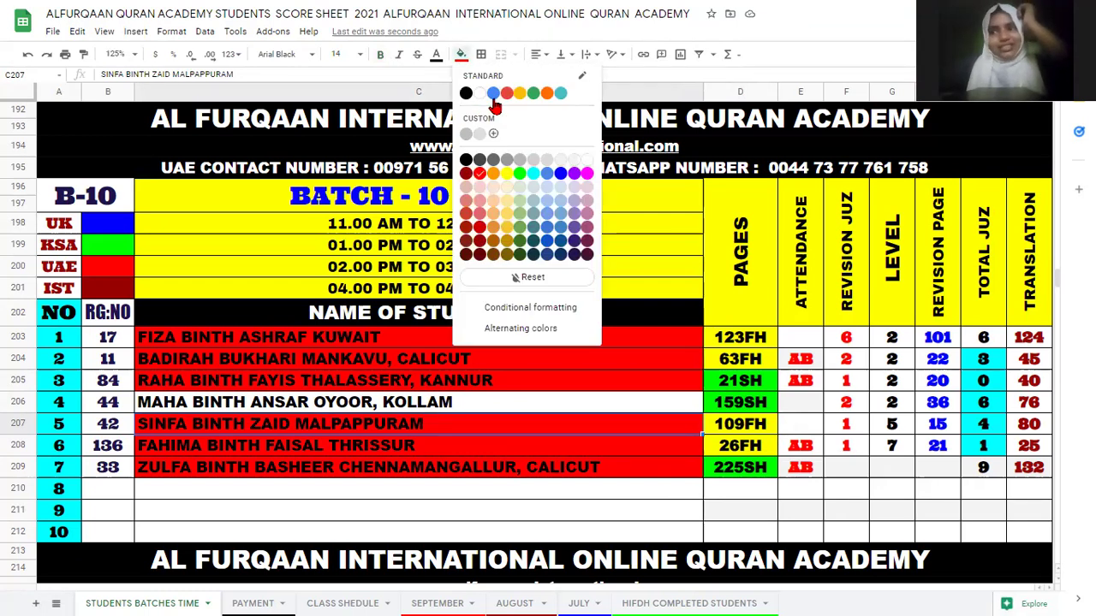
click(560, 93)
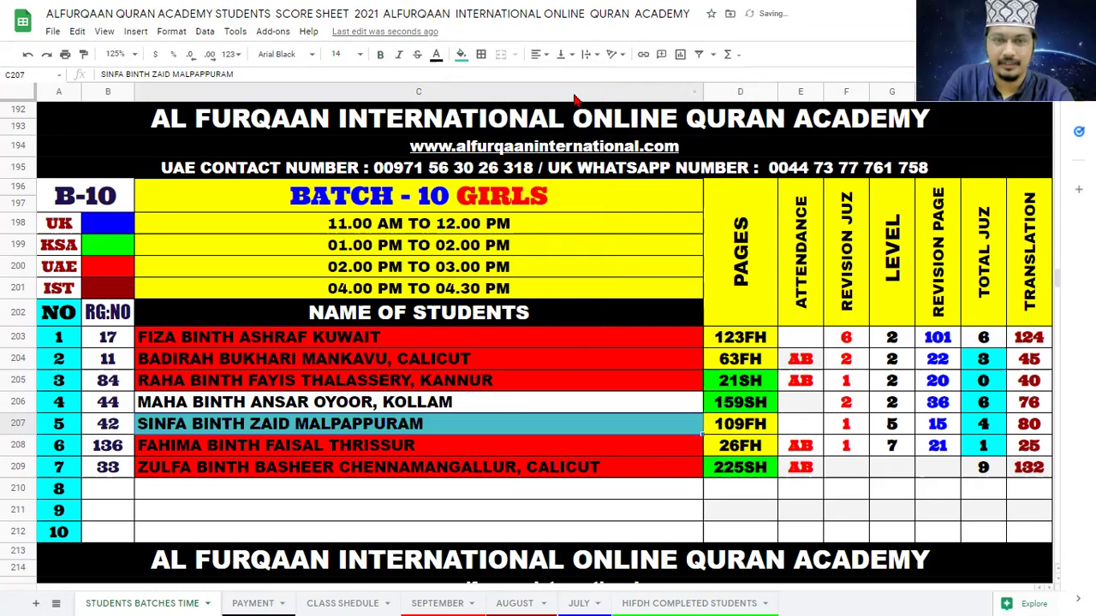
click(461, 54)
click(479, 92)
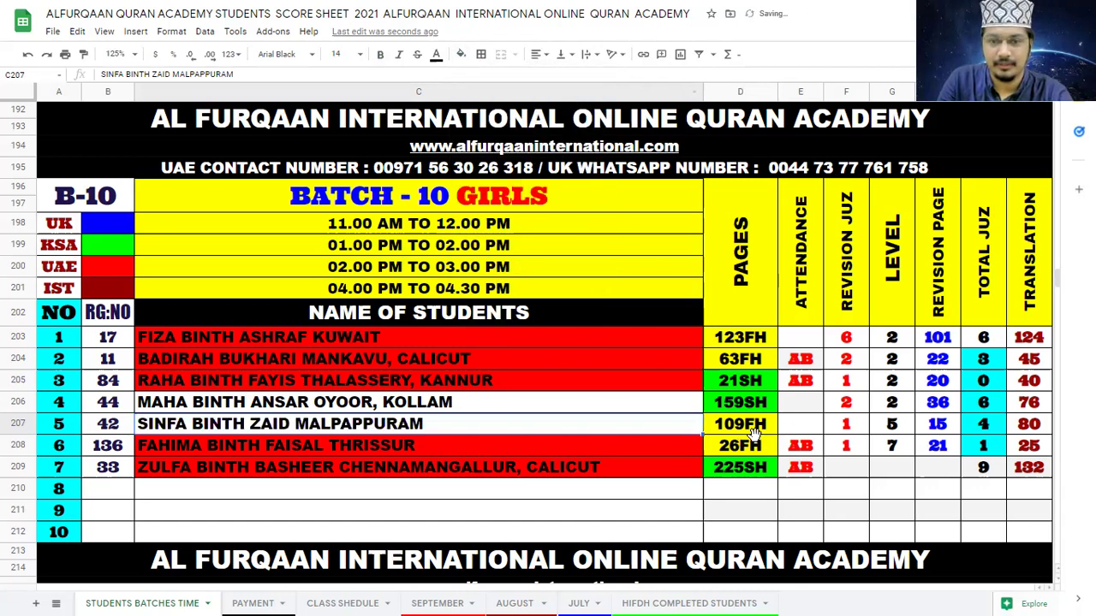
Step: Clear the attendance mark in E208 and set the translation value in J207 to 90
click(803, 451)
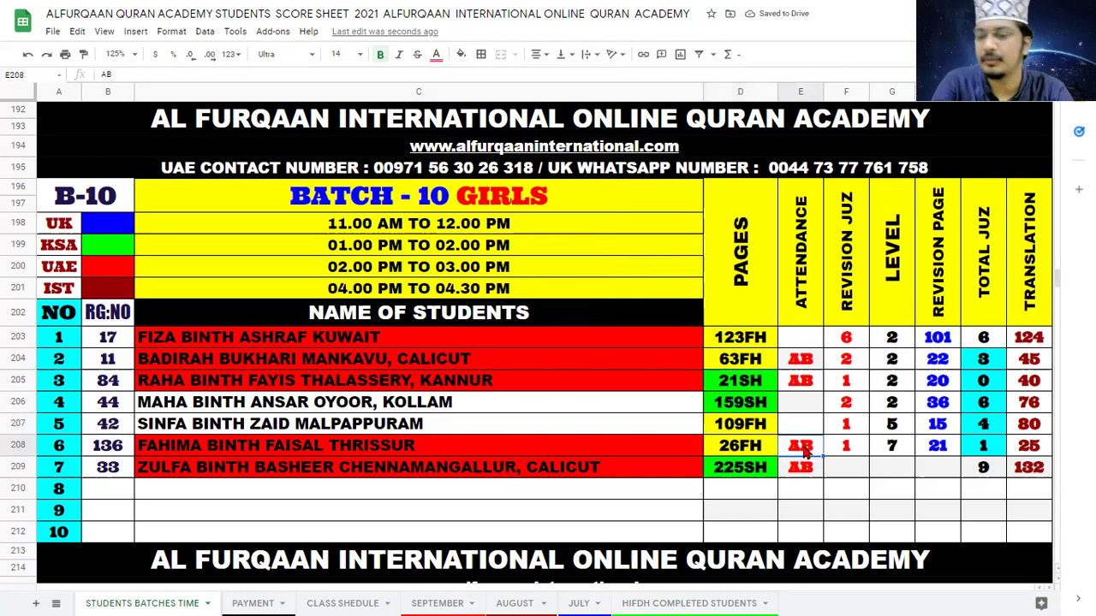
key(Delete)
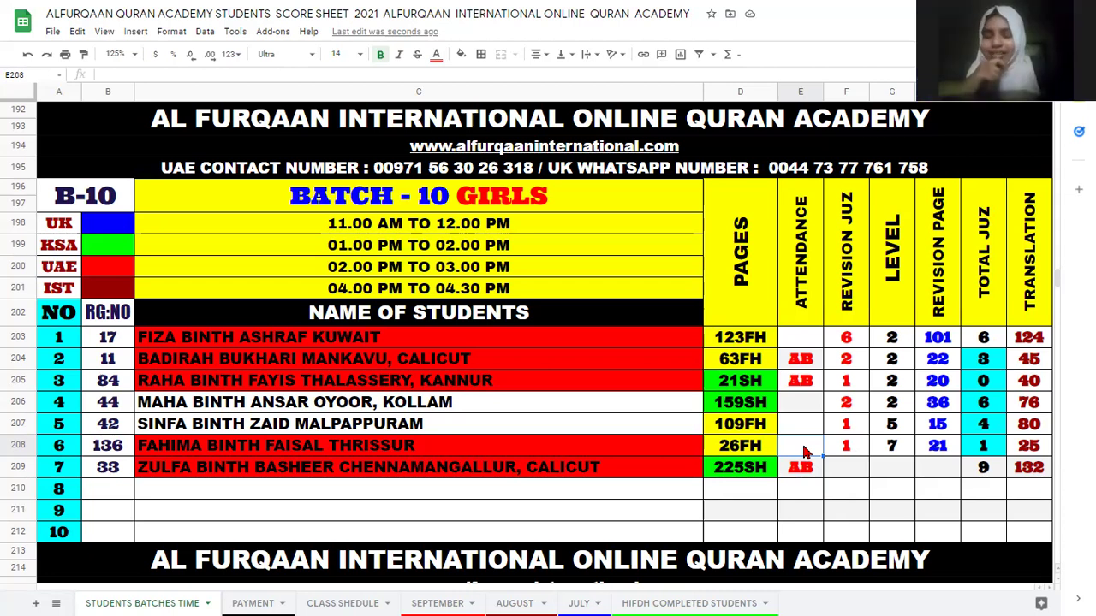
click(1037, 425)
text(90)
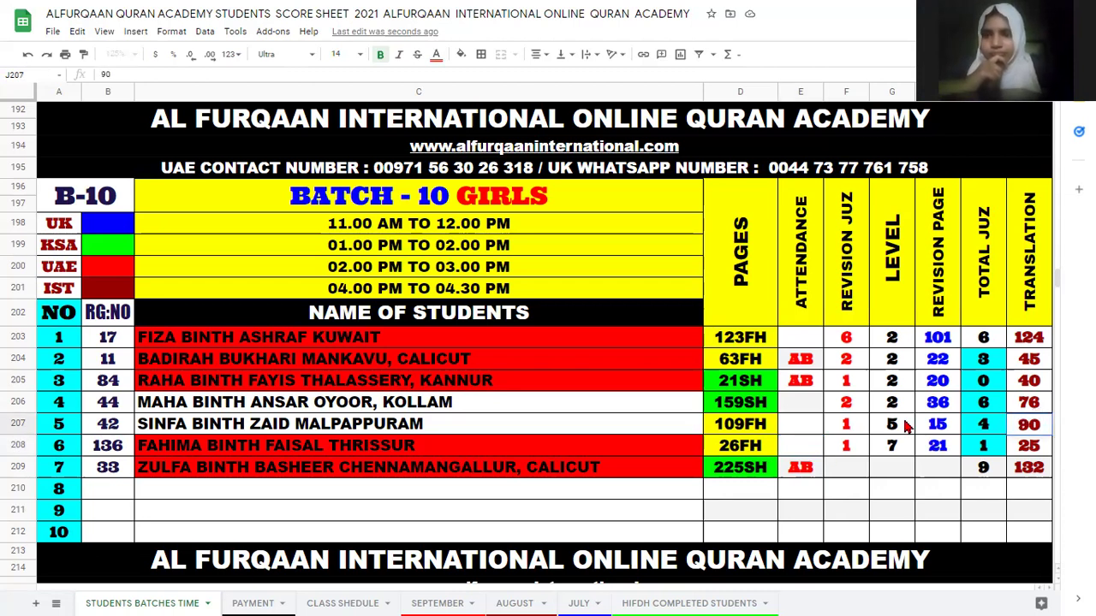
click(938, 432)
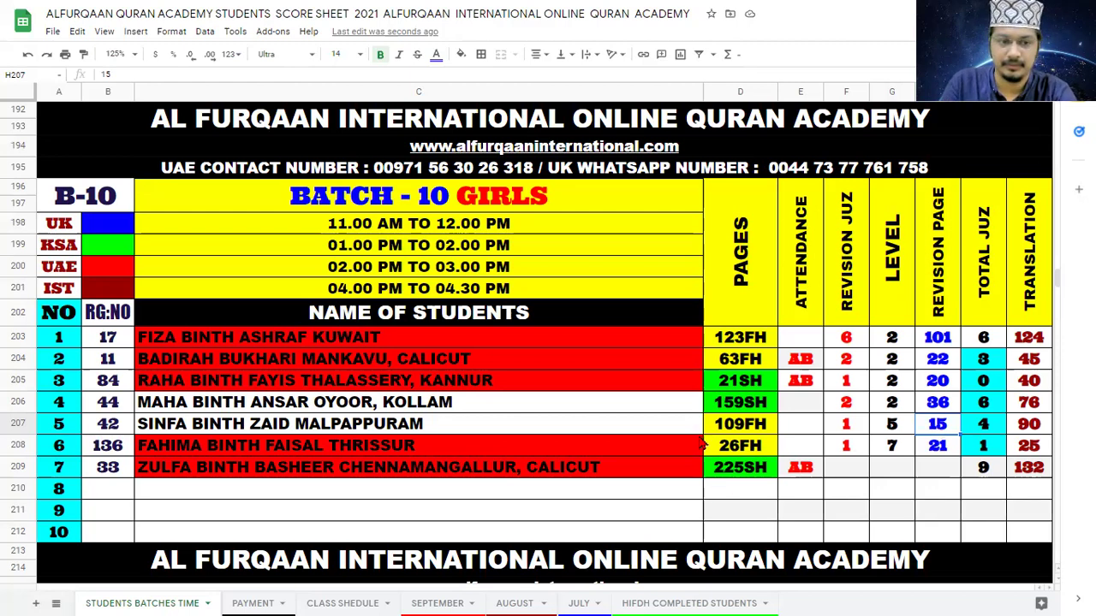
click(660, 452)
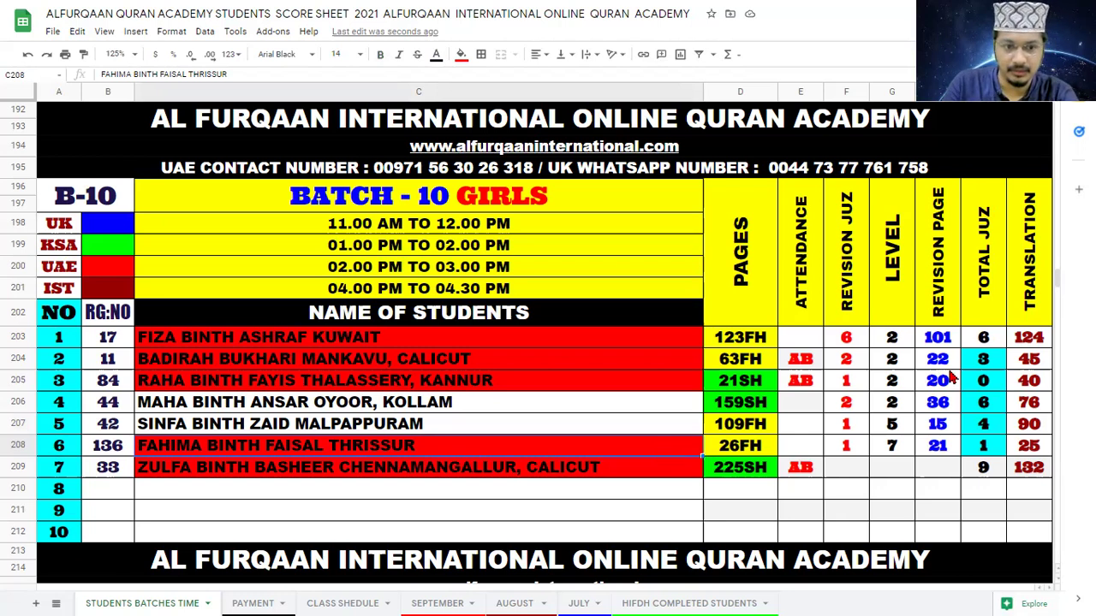
click(757, 476)
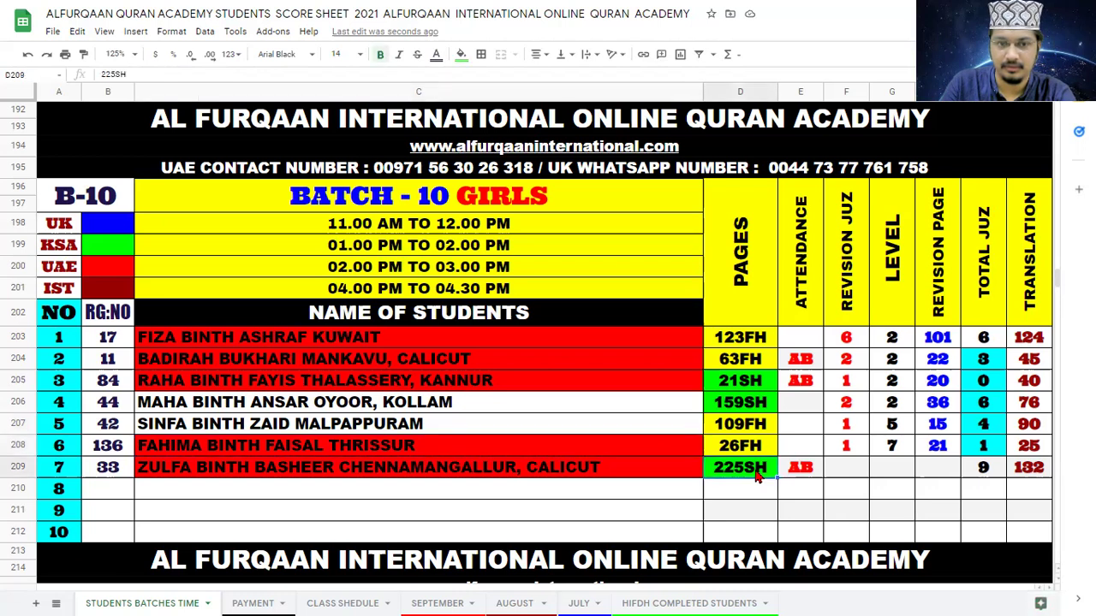
click(796, 342)
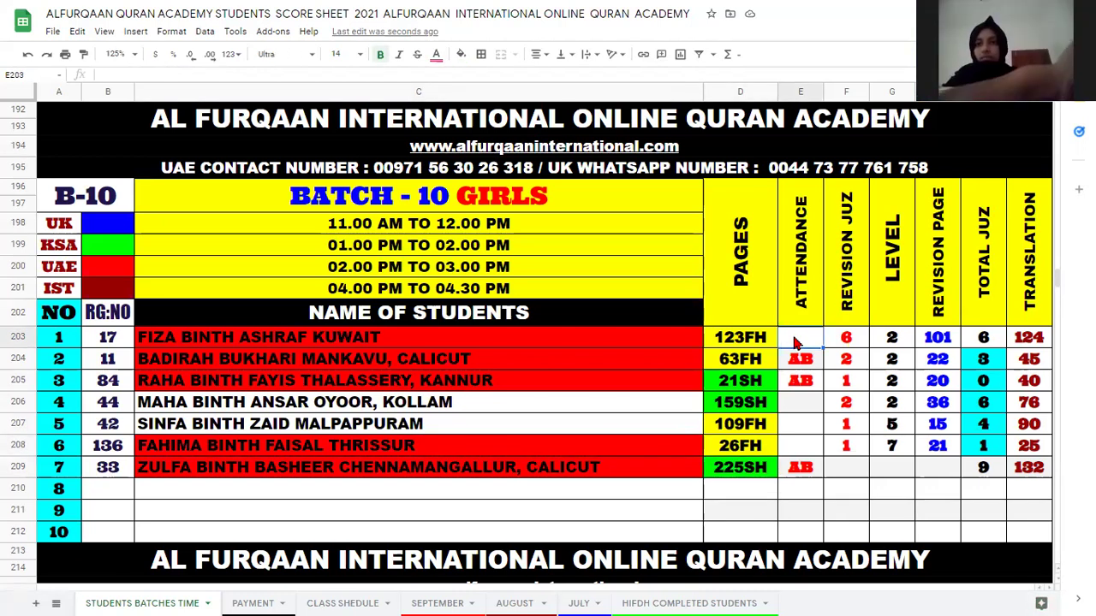
Step: Clear the AB attendance mark in E205
click(809, 387)
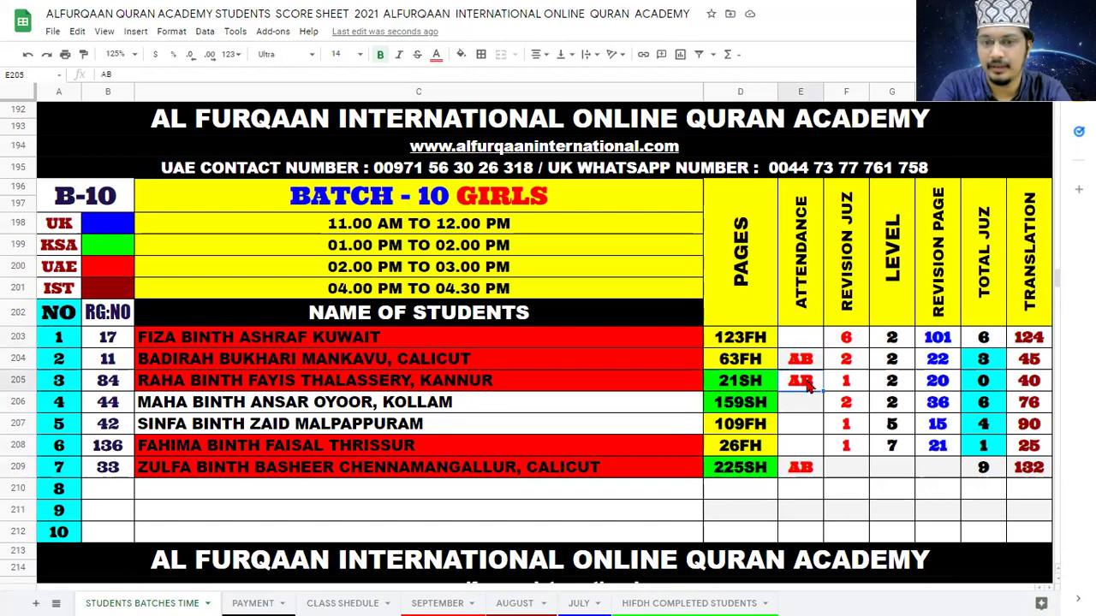
key(Delete)
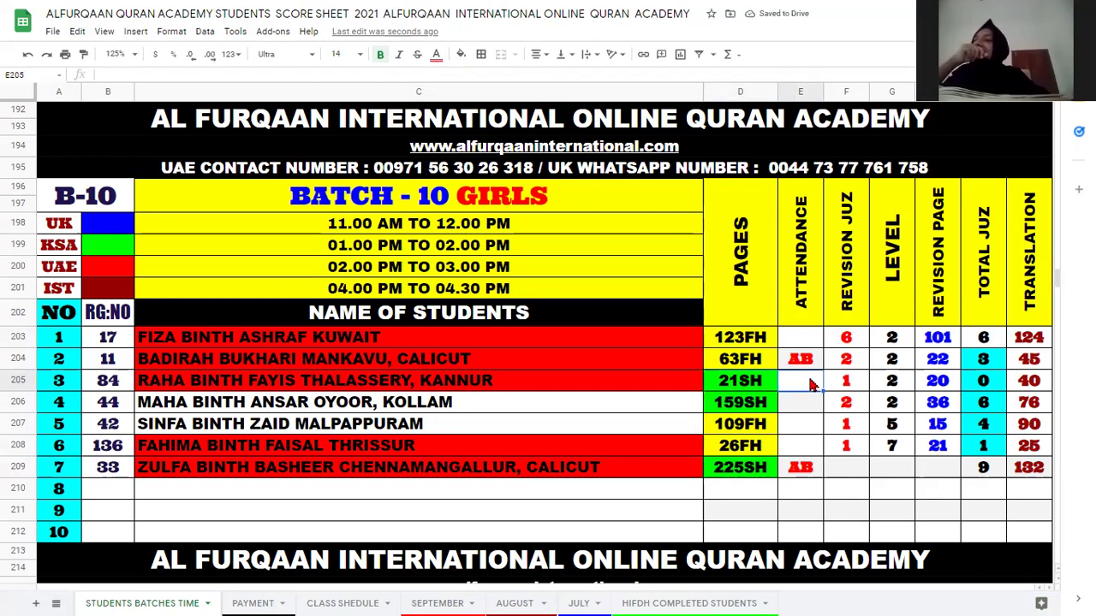
click(1027, 385)
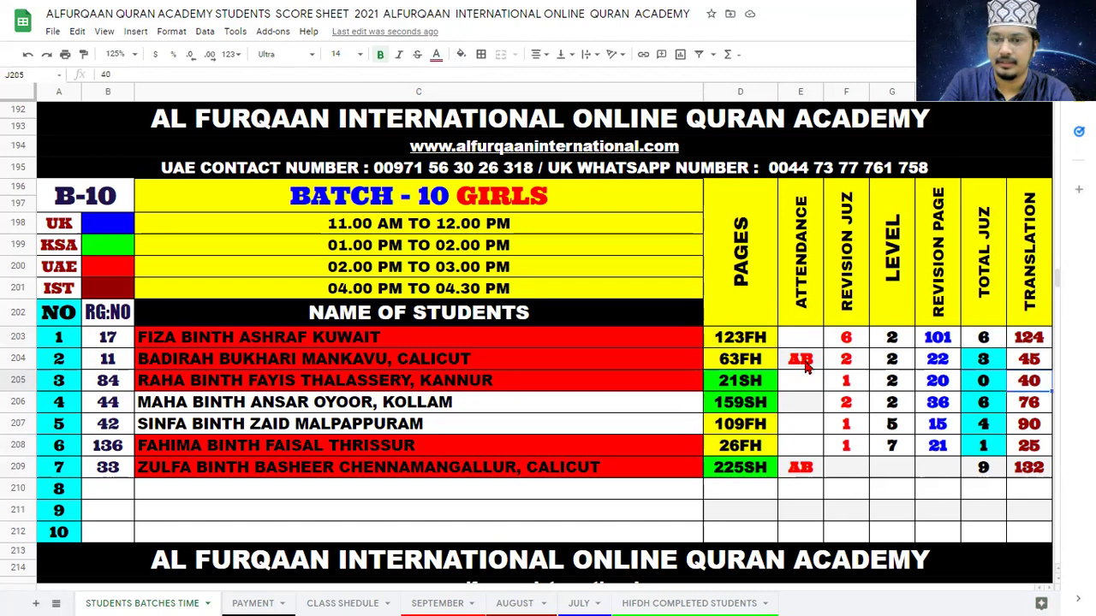
click(802, 386)
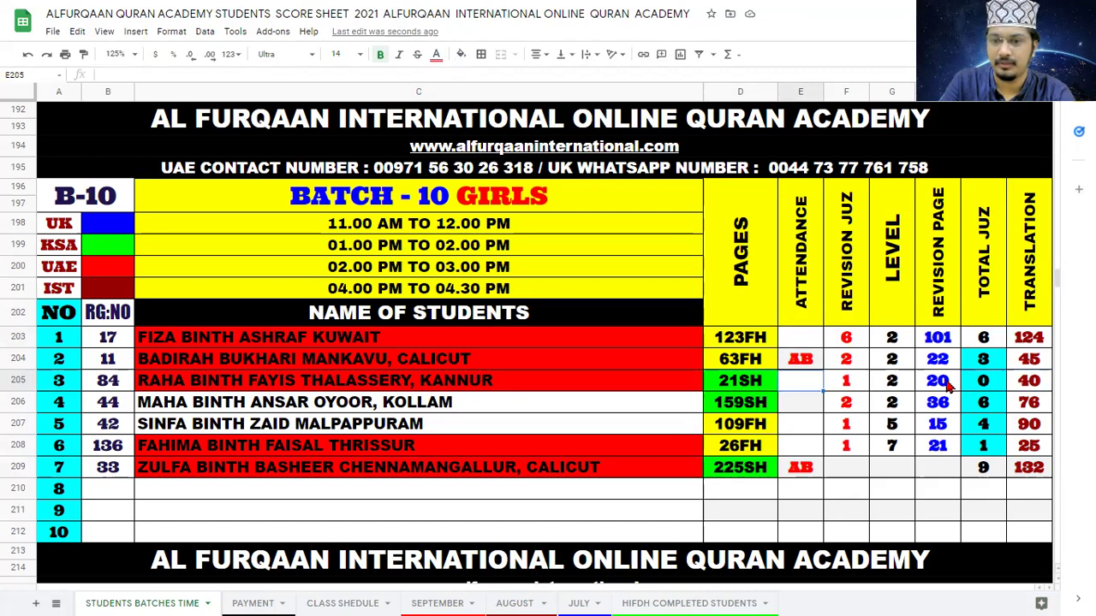
click(948, 387)
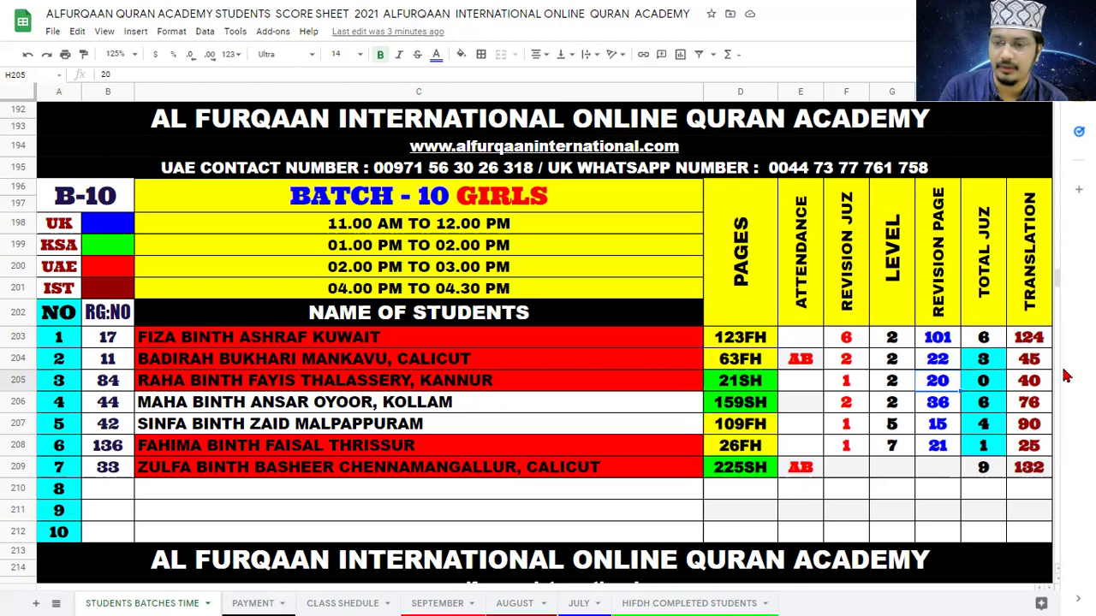
click(1034, 384)
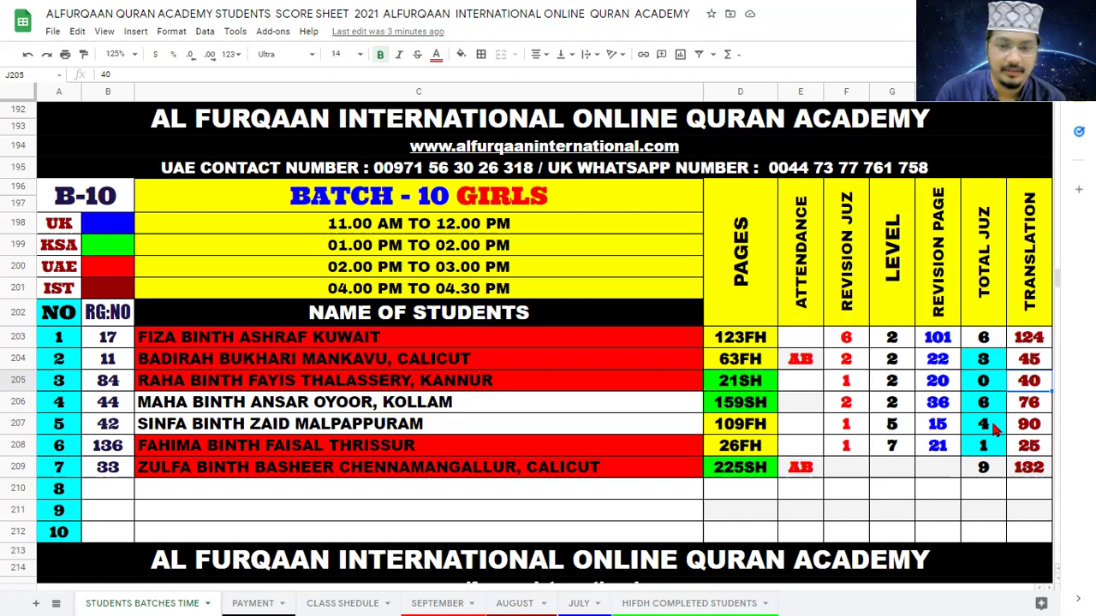
Step: Change the fill of the name cell C205 to white
click(415, 373)
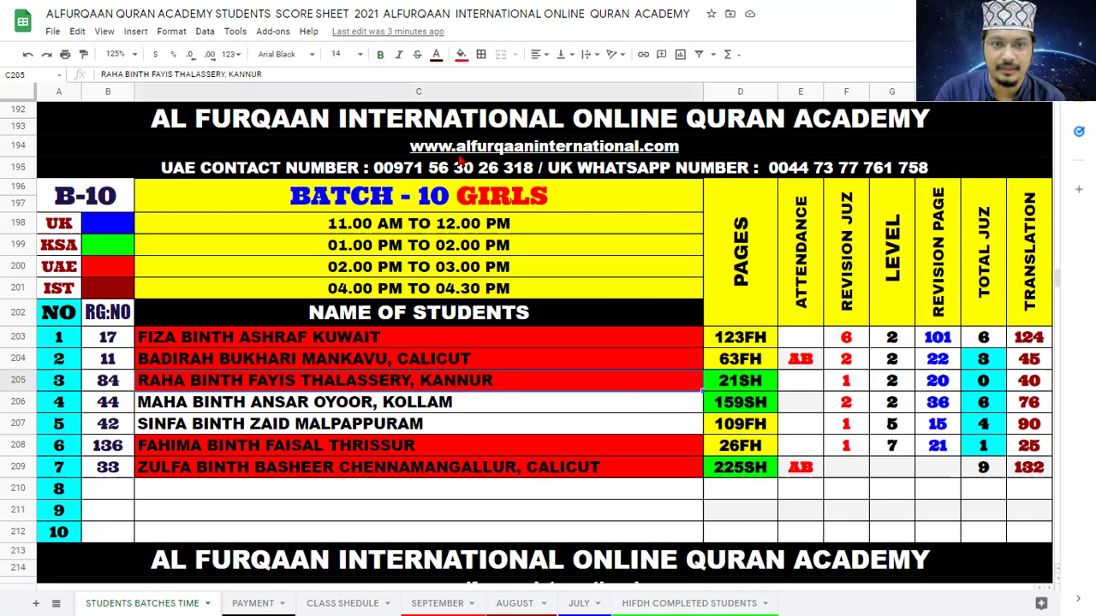
click(460, 56)
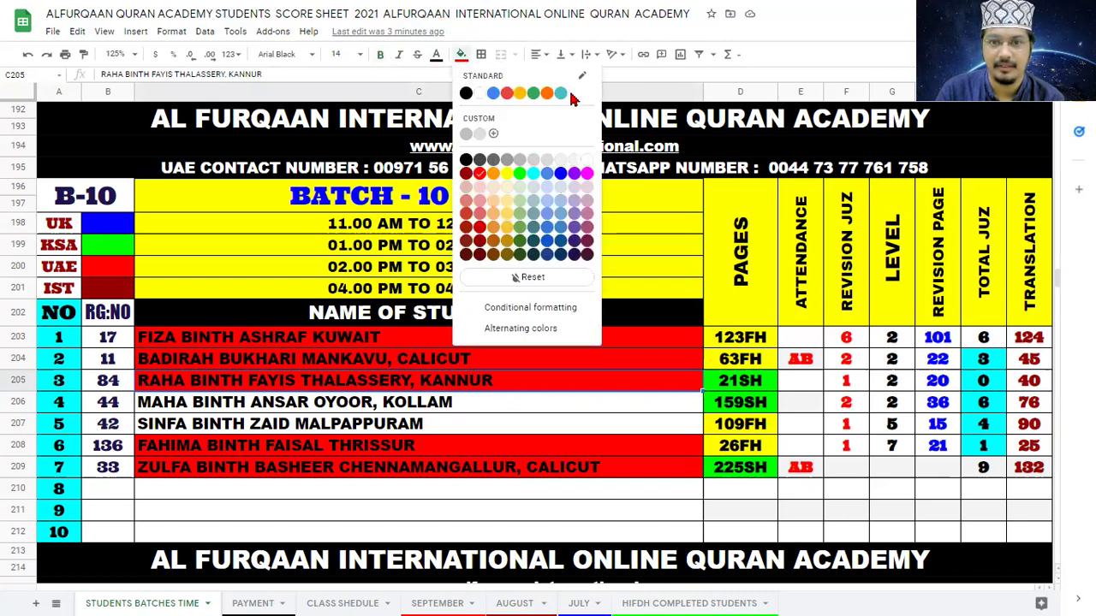
click(480, 94)
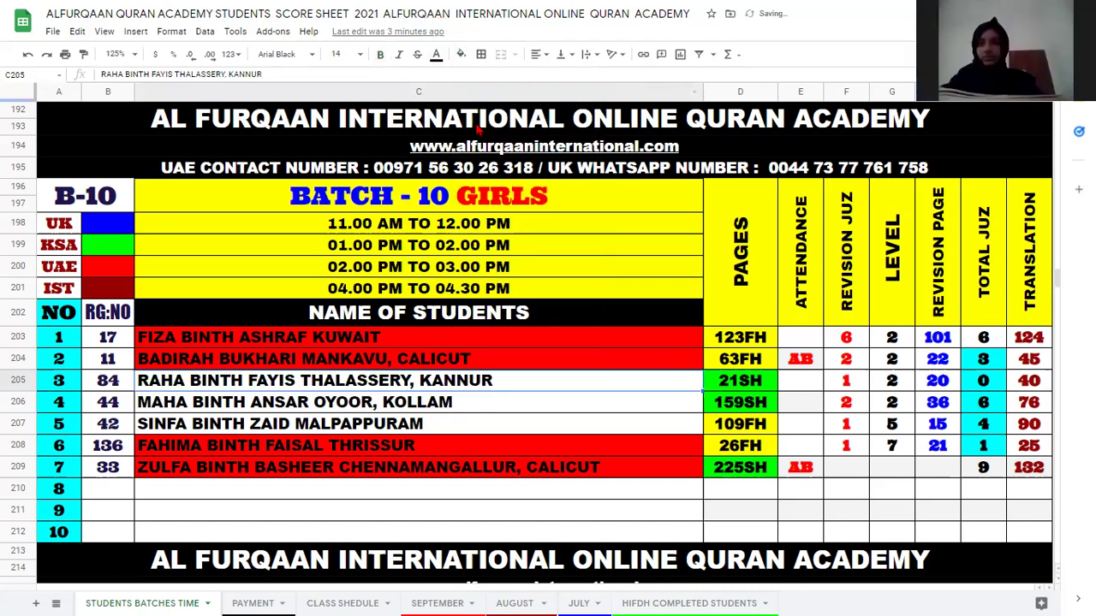
Step: Change the pages entry in D203 to 123SH and fill the cell with green
click(508, 447)
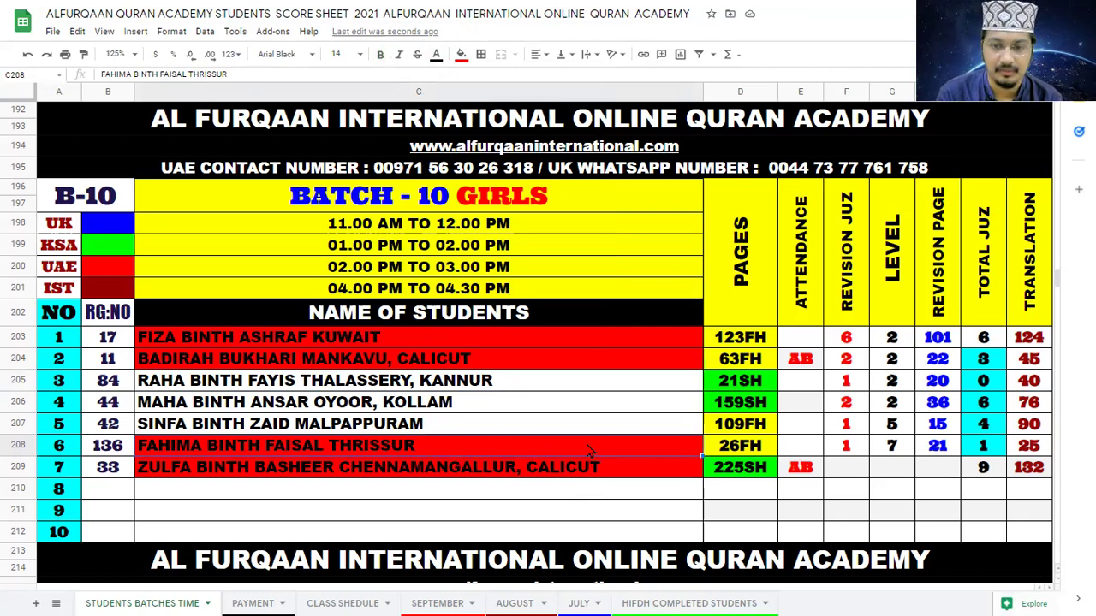
click(636, 342)
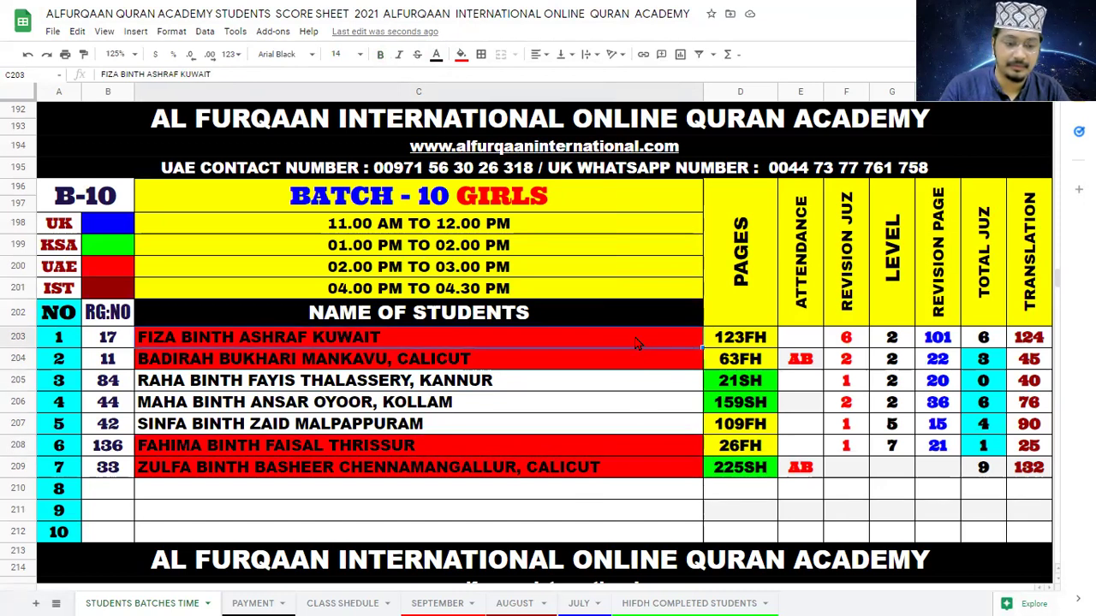
click(741, 345)
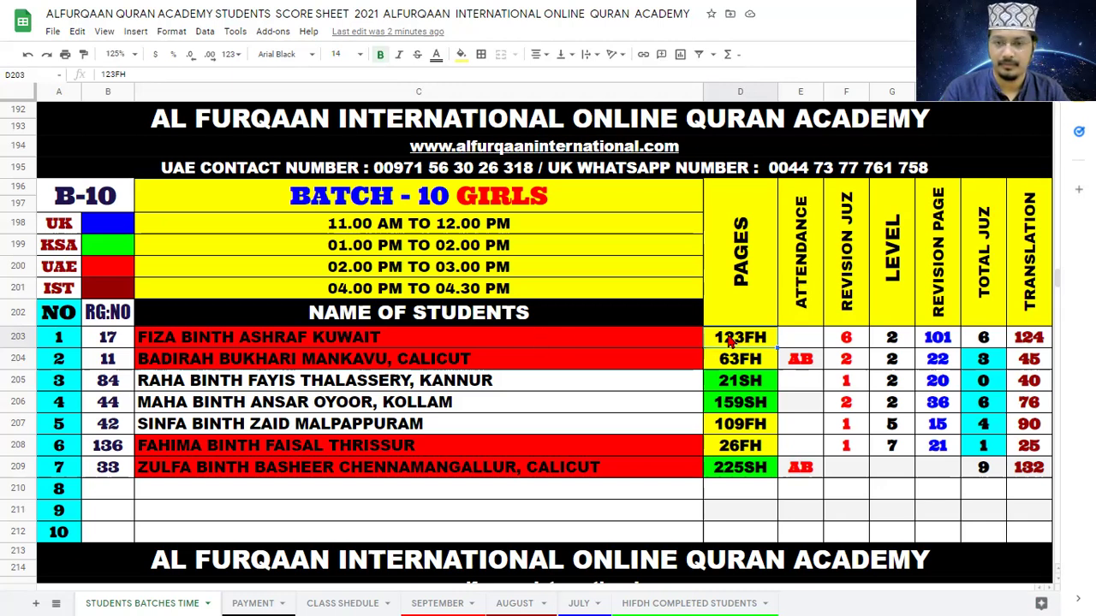
double_click(737, 338)
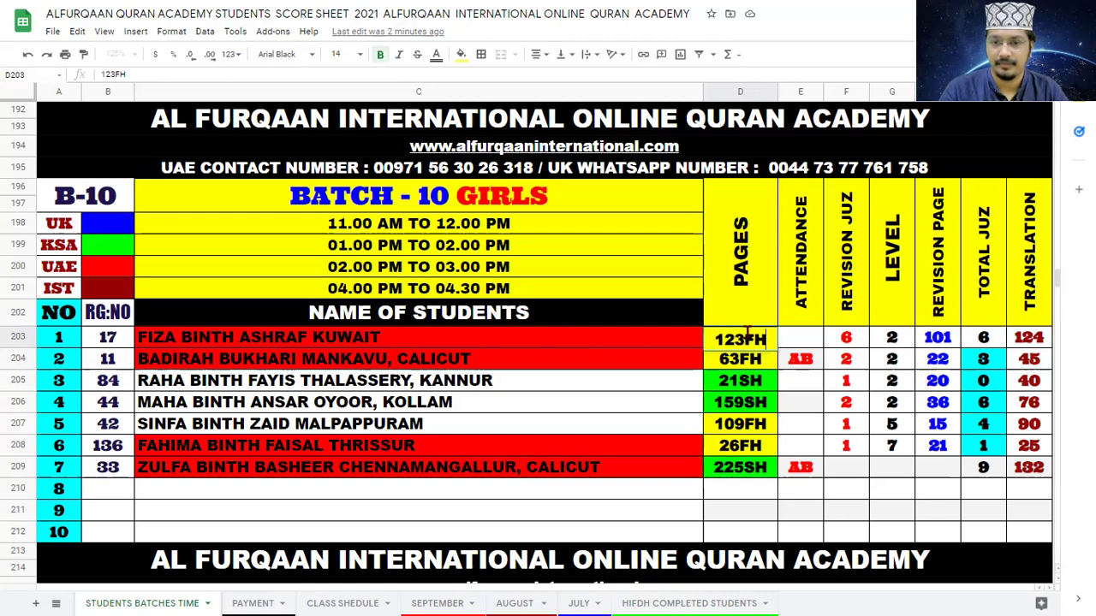
key(BackSpace)
text(S)
click(461, 54)
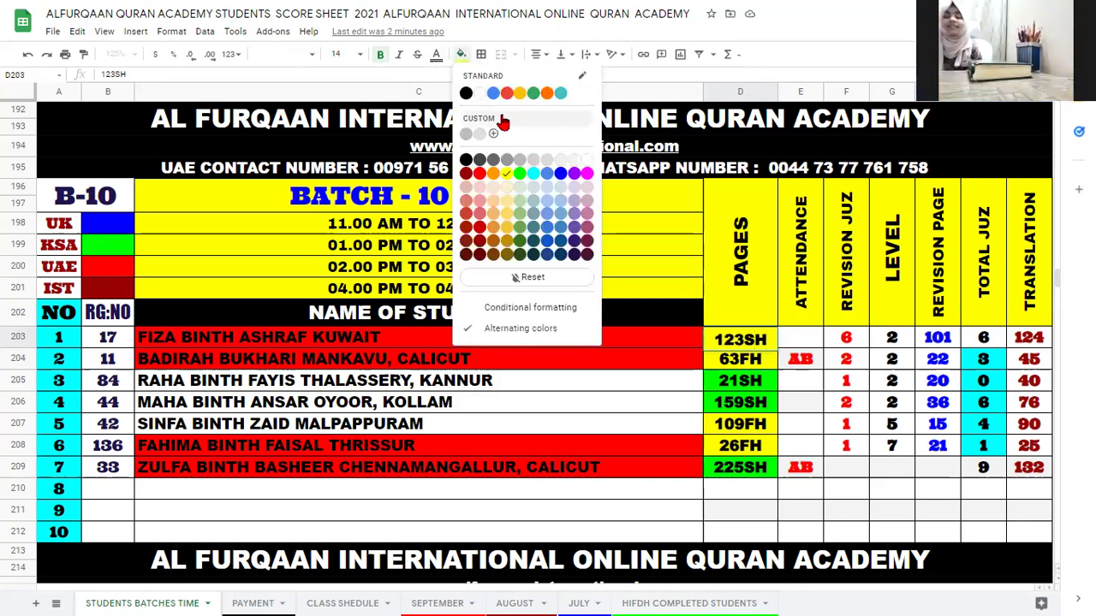
click(519, 174)
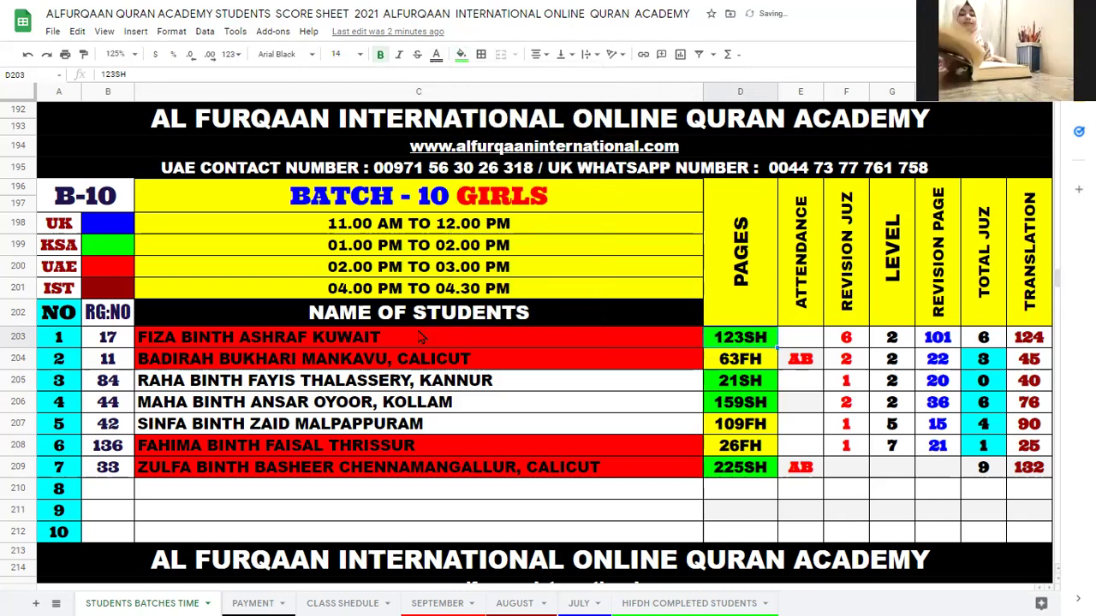
Step: Change the fill of the name cell C203 to white
click(420, 339)
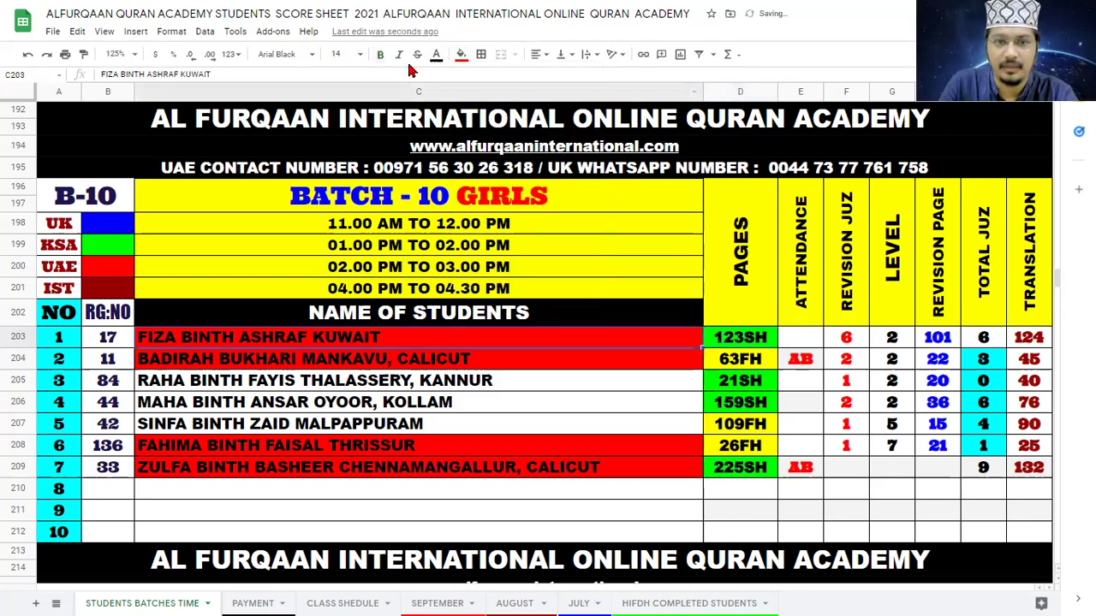
click(461, 54)
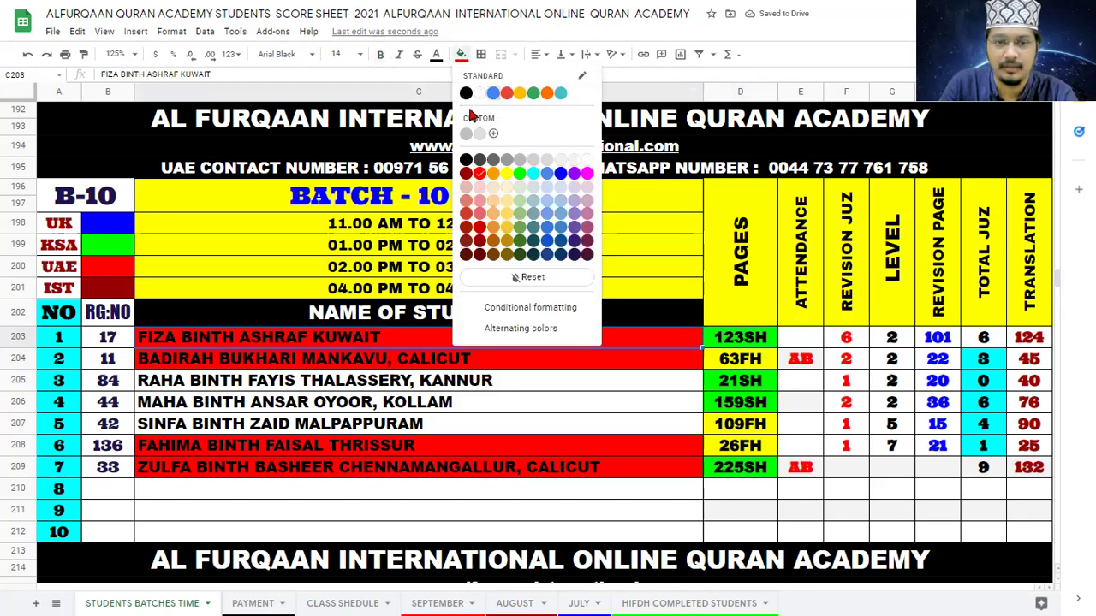
click(587, 160)
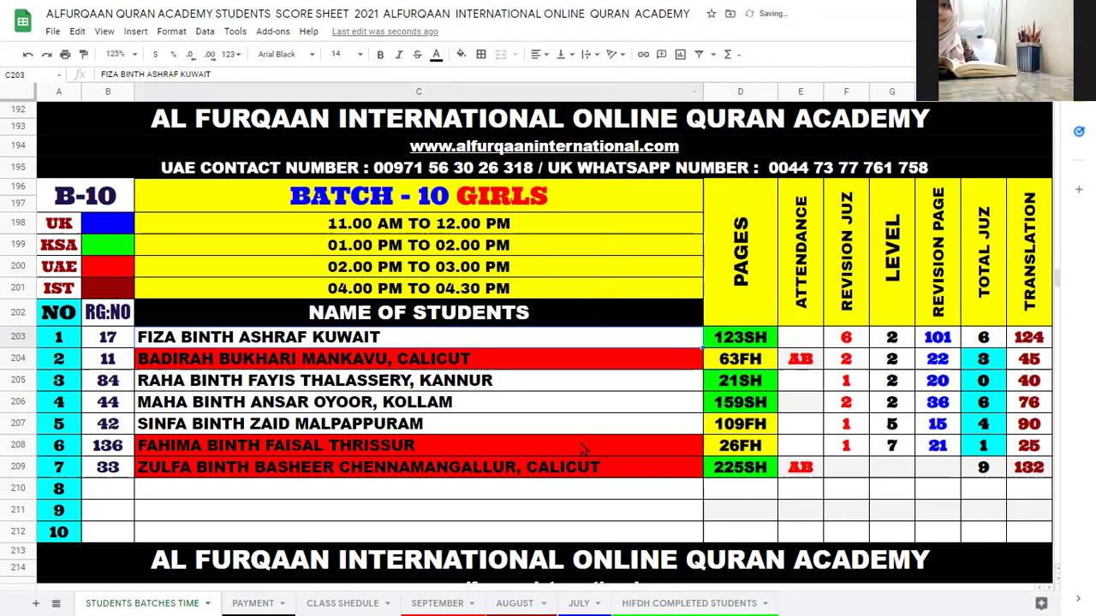
click(697, 447)
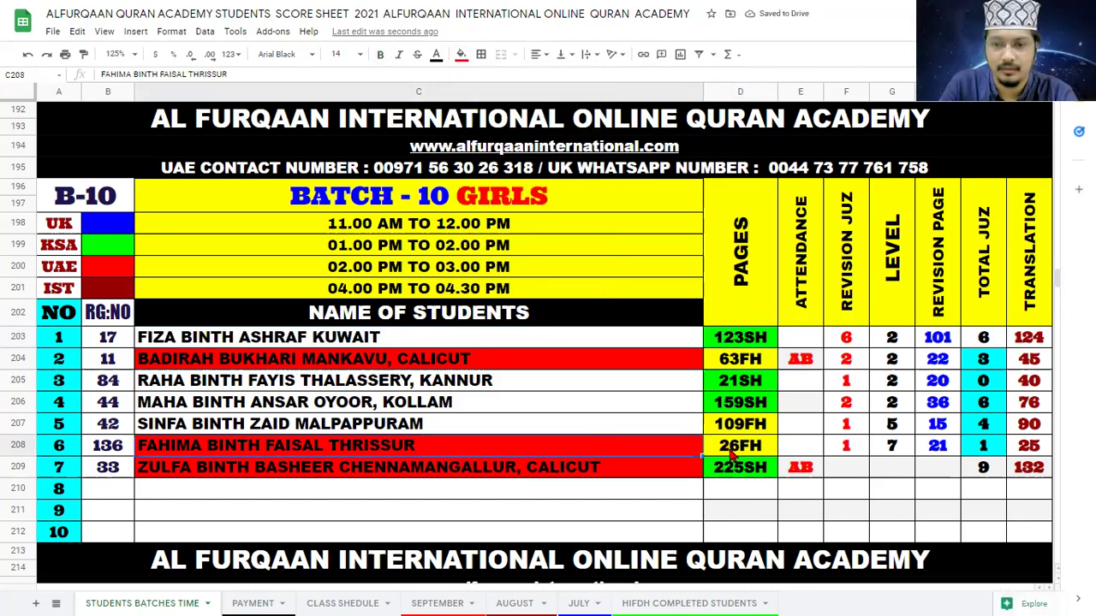
click(732, 455)
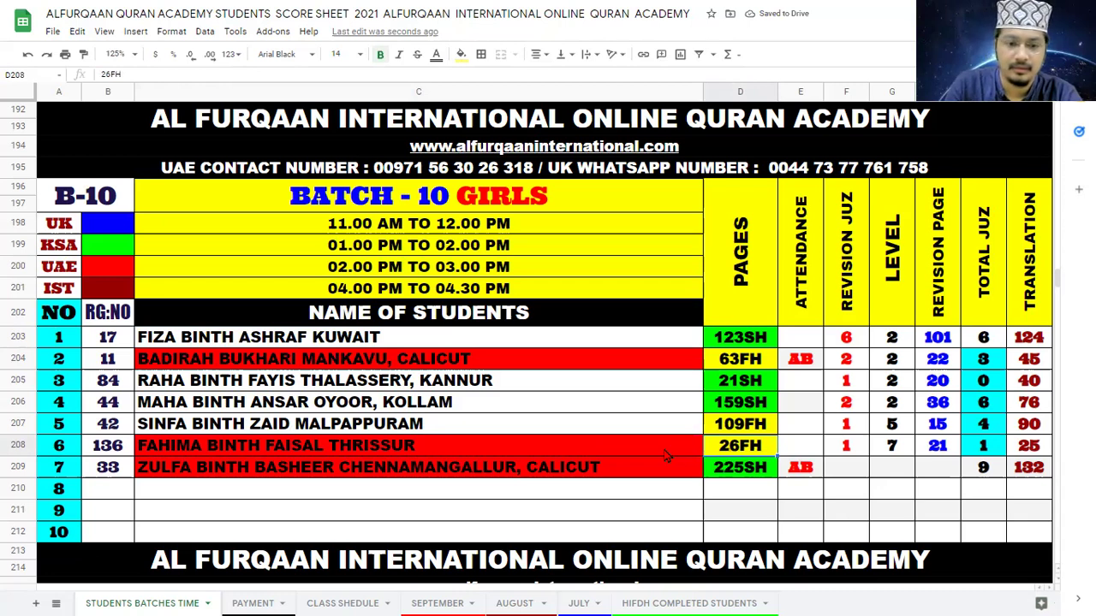
click(666, 456)
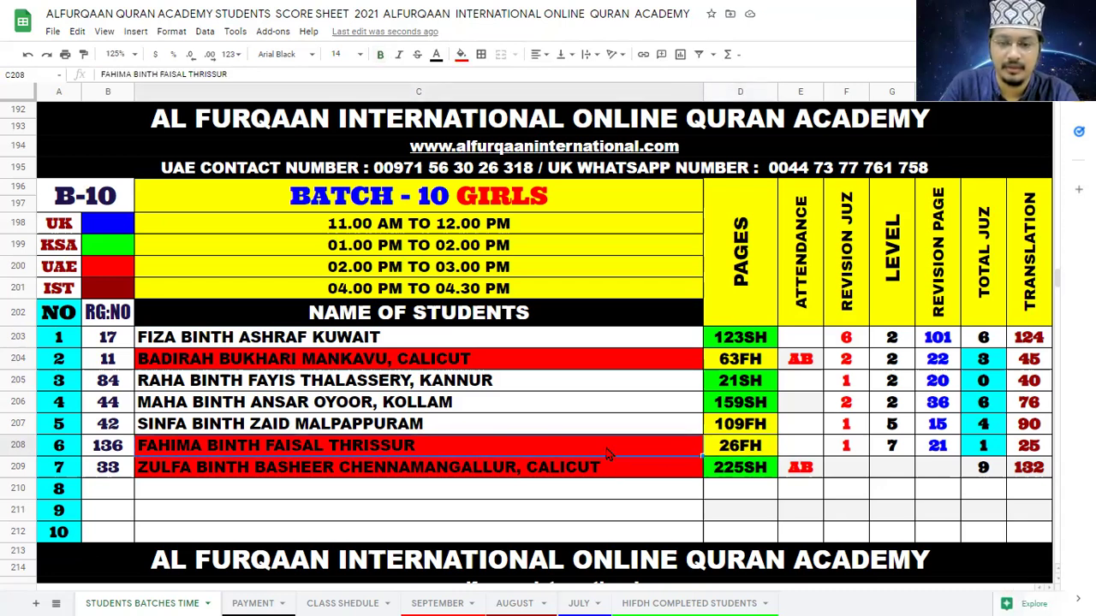